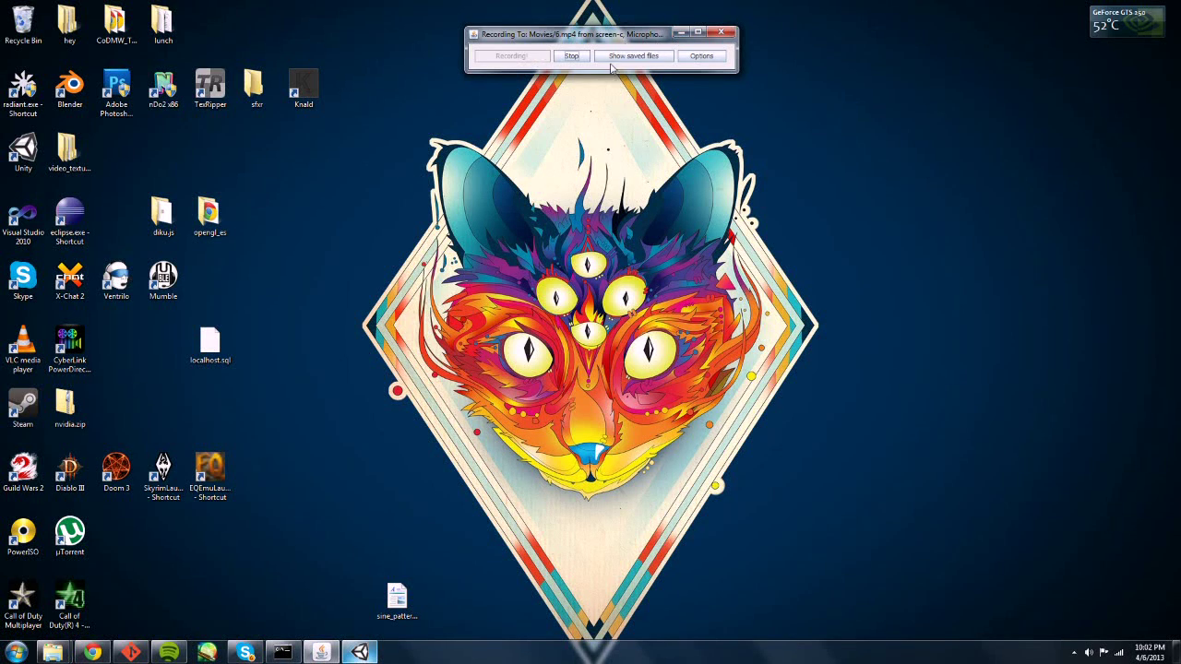
- Minimize the screen recorder and bring the Unity editor with the preabs.unity scene forward
{"action": "left_click_drag", "start_coordinate": [646, 37], "coordinate": [642, 23]}
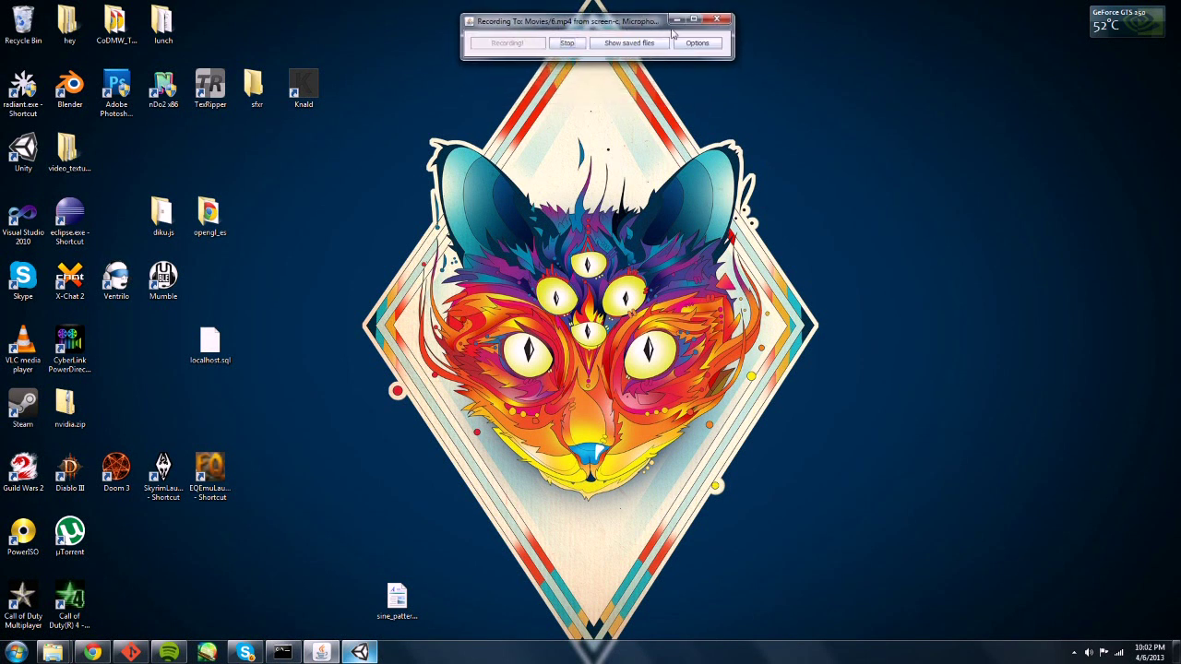
{"action": "left_click", "coordinate": [676, 19]}
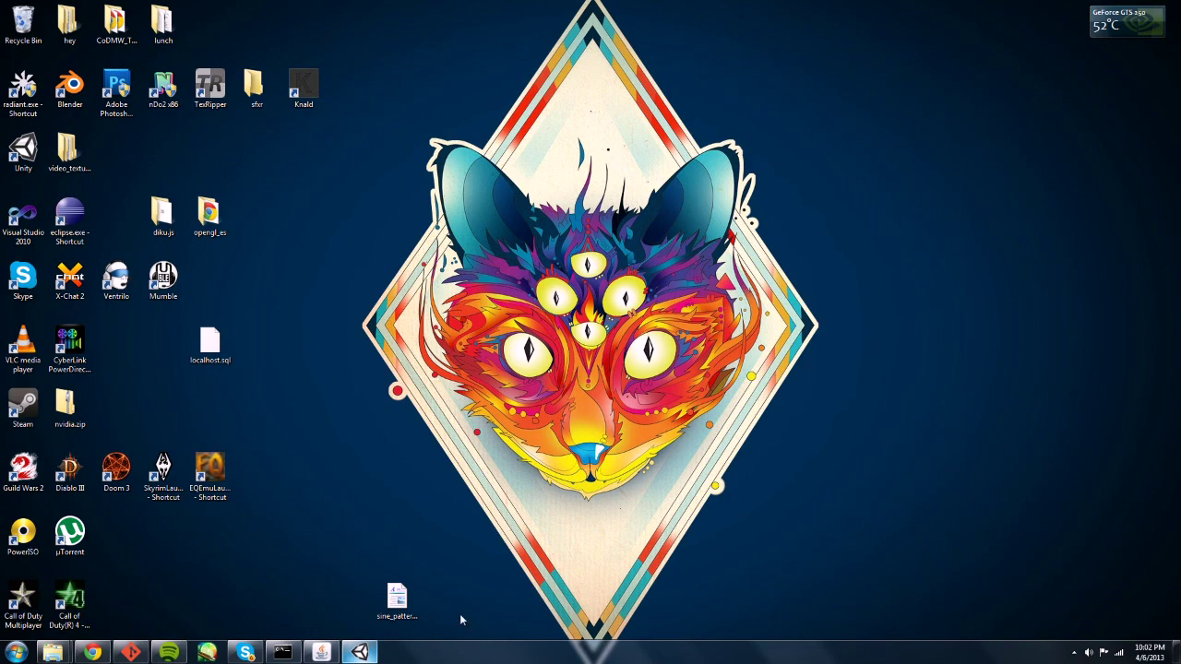
{"action": "left_click", "coordinate": [359, 653]}
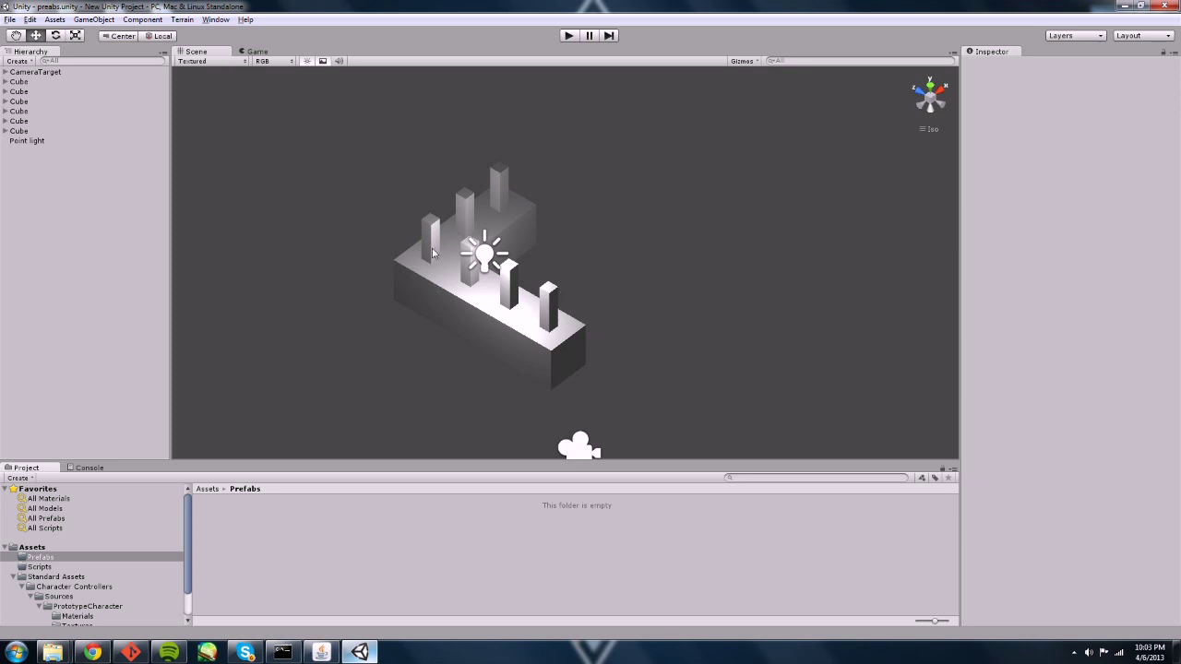
- Enter play mode to preview the cube structure in the Game view
{"action": "left_click", "coordinate": [568, 35]}
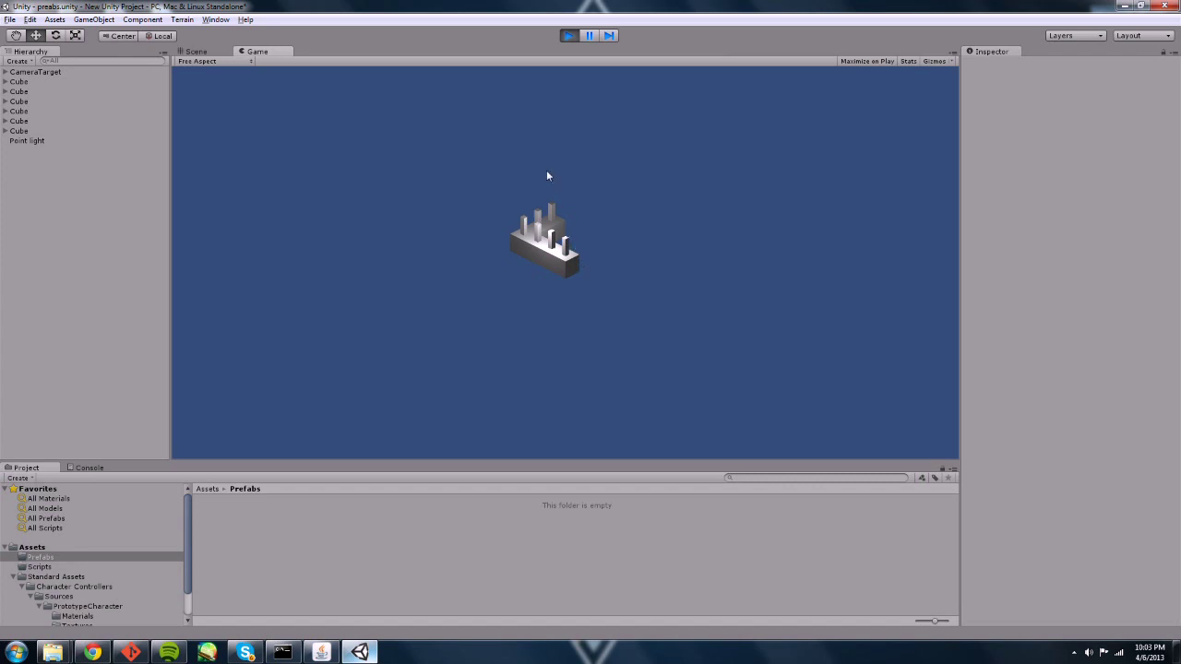
- Exit play mode and move the first selected fence post to X -0.375
{"action": "left_click", "coordinate": [567, 37]}
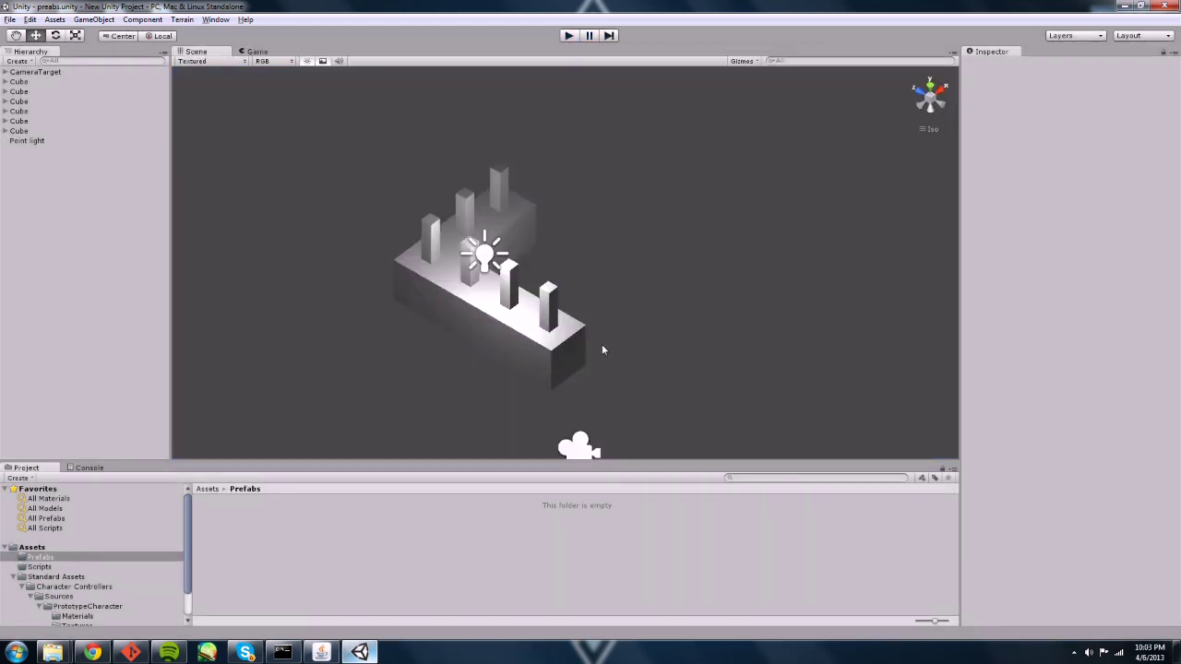
{"action": "left_click", "coordinate": [473, 274]}
{"action": "left_click", "coordinate": [507, 288]}
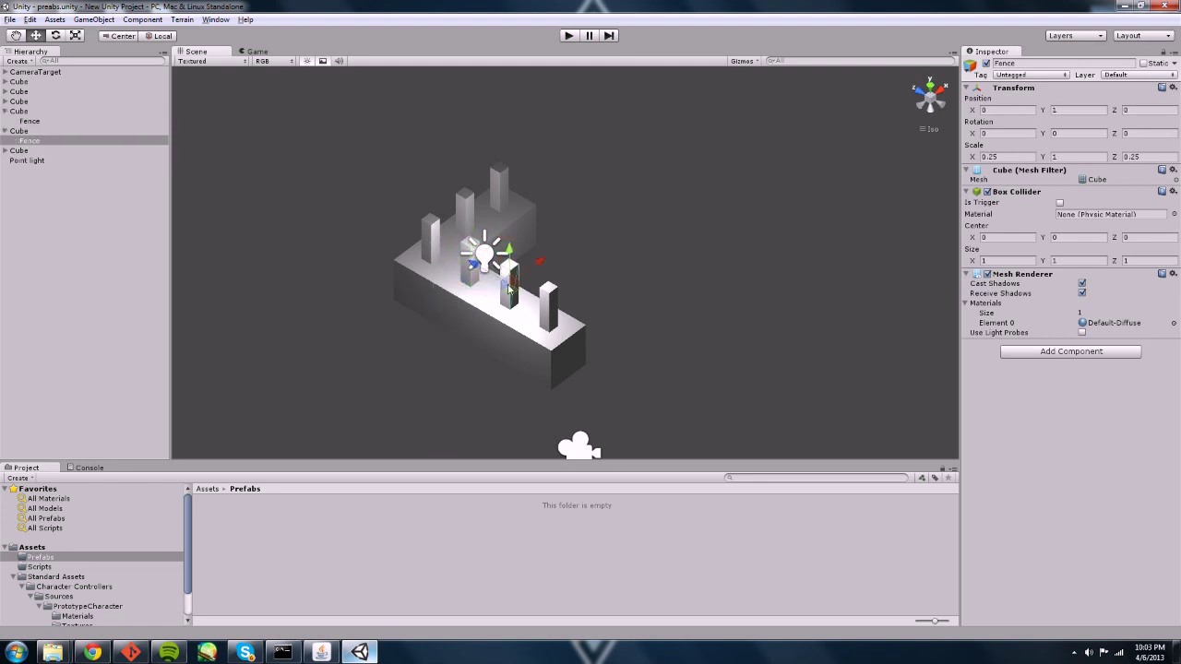
{"action": "left_click", "coordinate": [551, 312]}
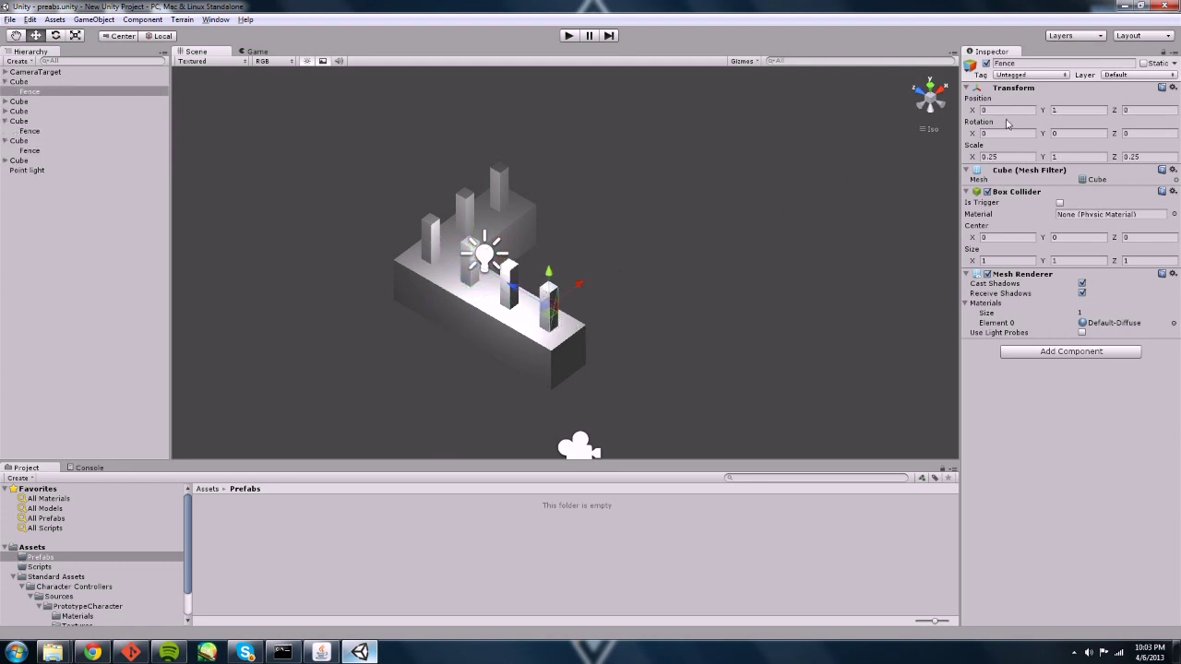
{"action": "left_click", "coordinate": [1002, 110]}
{"action": "type", "text": "375"}
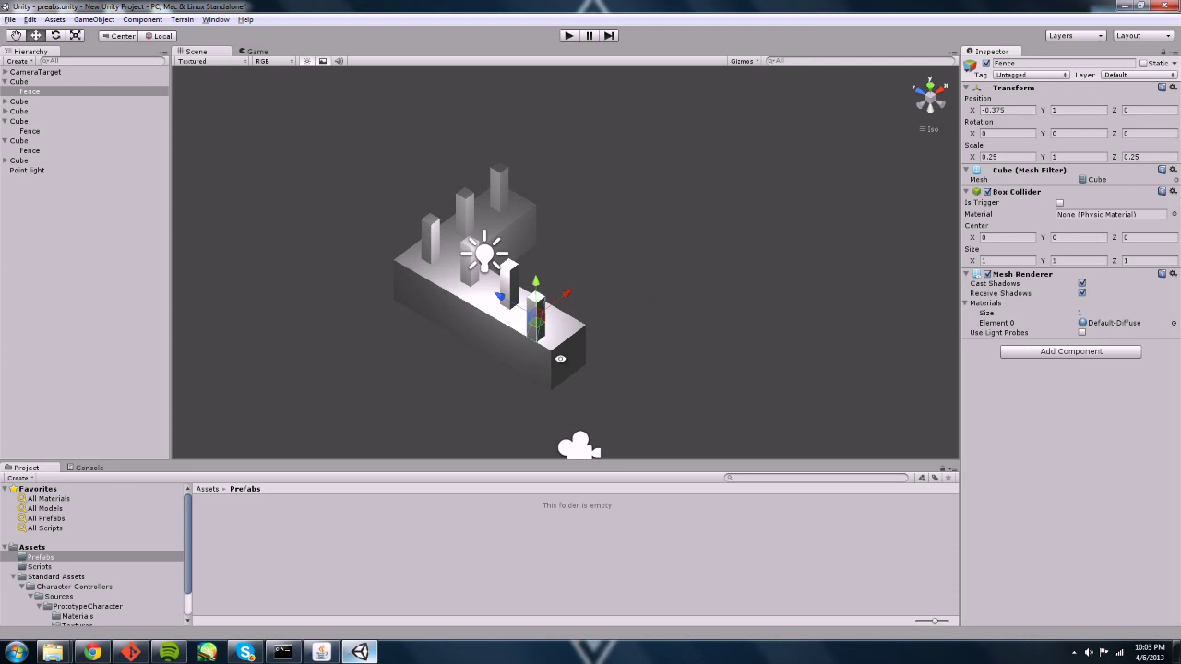
{"action": "left_click_drag", "start_coordinate": [559, 358], "coordinate": [710, 378], "text": "alt"}
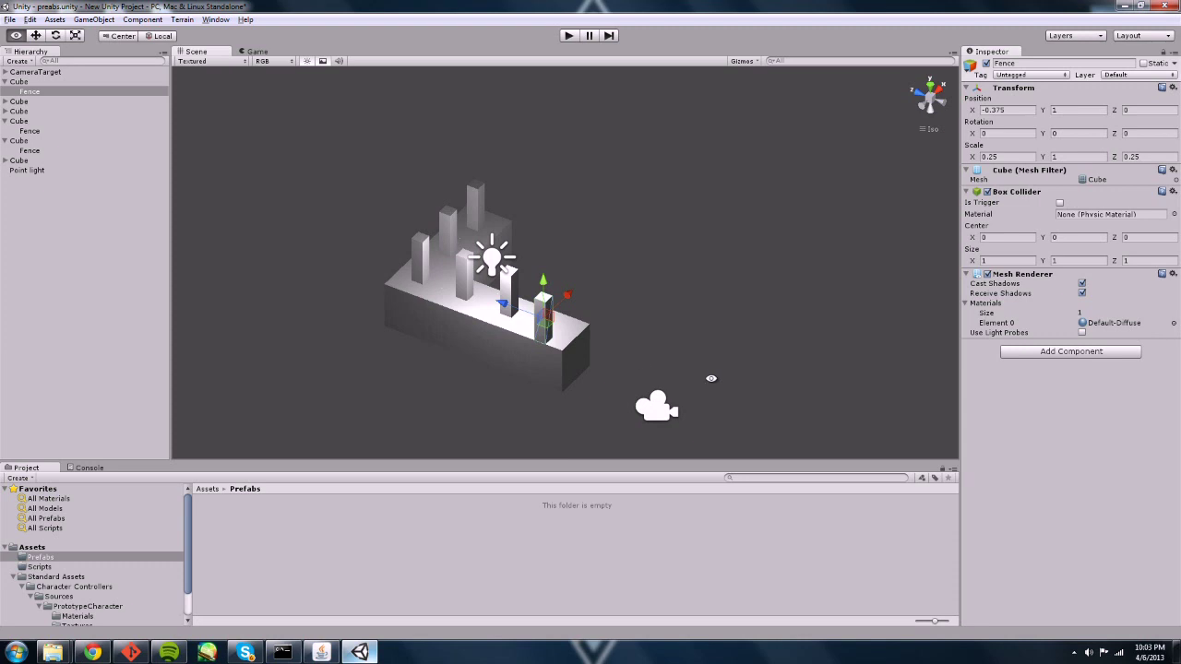
- Move a second fence post to X -0.375 and view it from an angled side
{"action": "left_click", "coordinate": [511, 293]}
{"action": "left_click", "coordinate": [972, 111]}
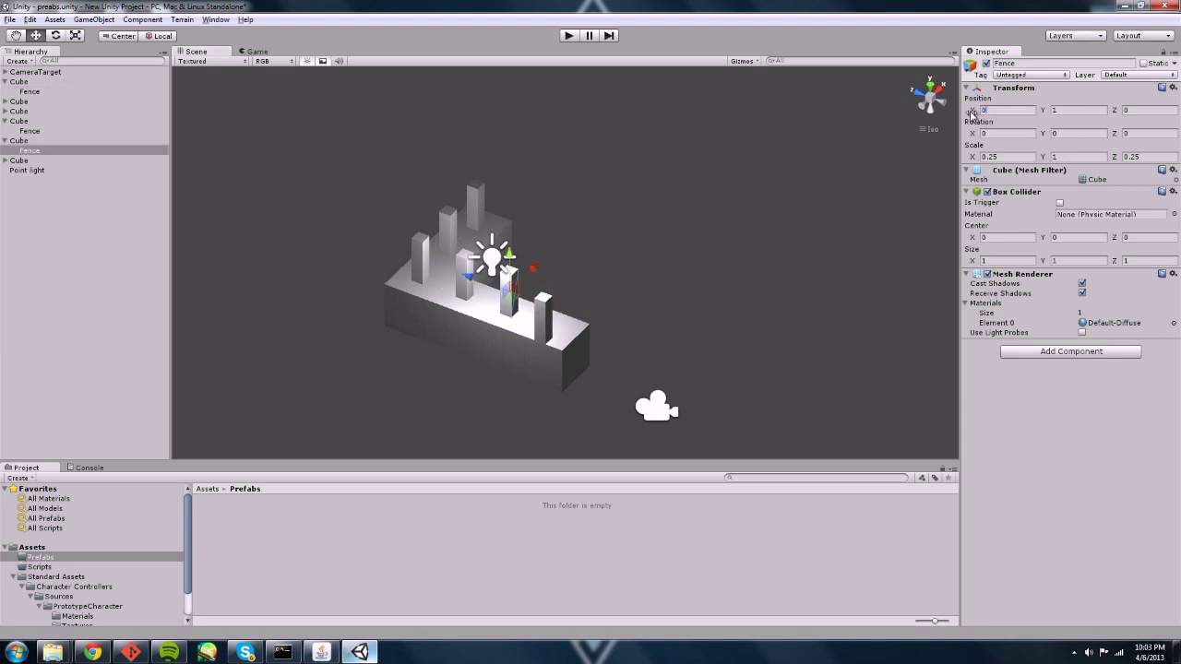
{"action": "type", "text": "-0.375"}
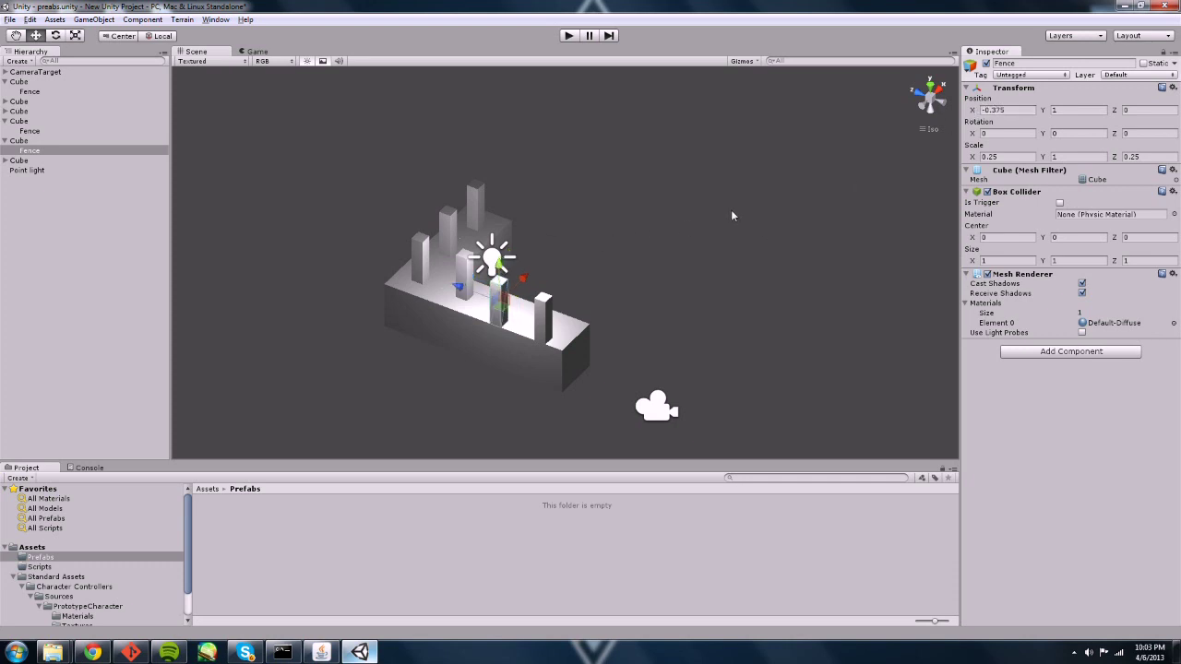
{"action": "left_click_drag", "start_coordinate": [731, 210], "coordinate": [551, 246], "text": "alt"}
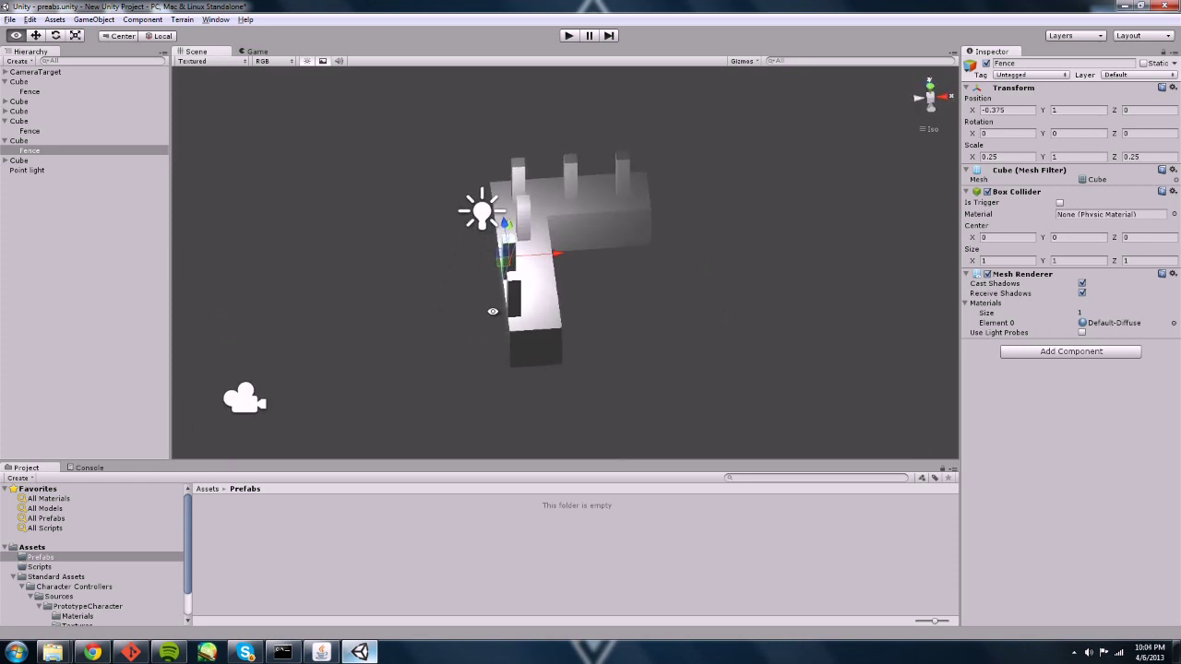
{"action": "left_click_drag", "start_coordinate": [494, 311], "coordinate": [587, 312], "text": "alt"}
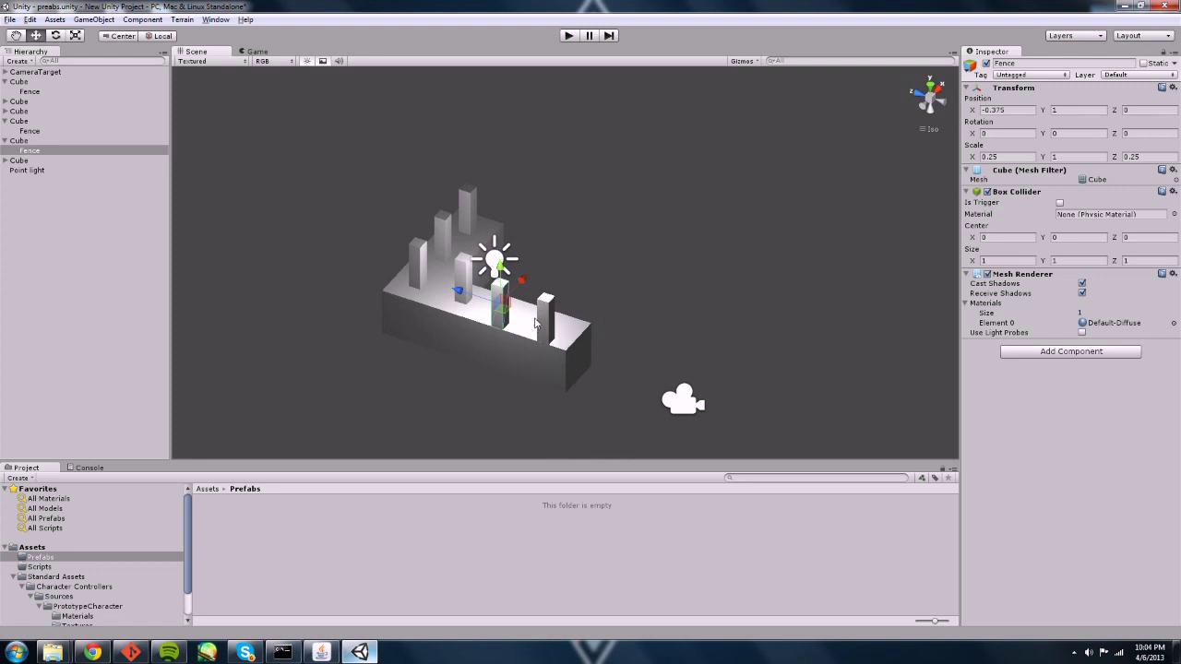
- Collapse the expanded Cube rows in the Hierarchy
{"action": "left_click", "coordinate": [6, 144]}
{"action": "left_click", "coordinate": [5, 140]}
{"action": "left_click", "coordinate": [6, 121]}
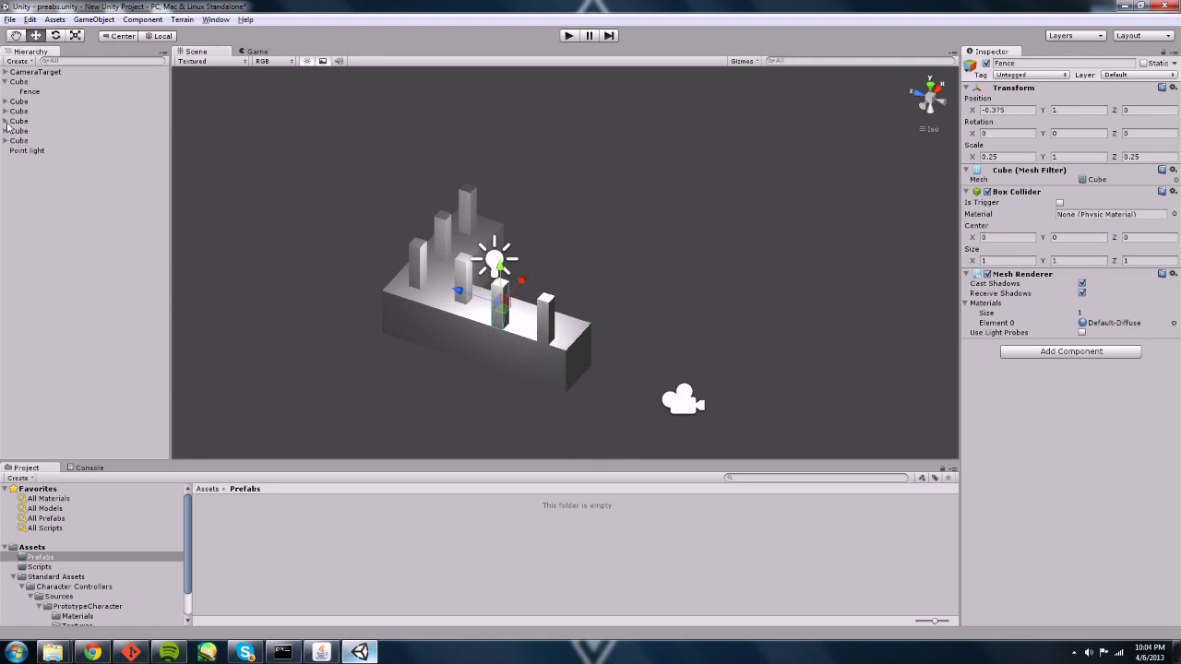
{"action": "left_click", "coordinate": [5, 81]}
- Delete Cubes 2 through 6, leaving one Cube with its fence post
{"action": "left_click", "coordinate": [20, 82]}
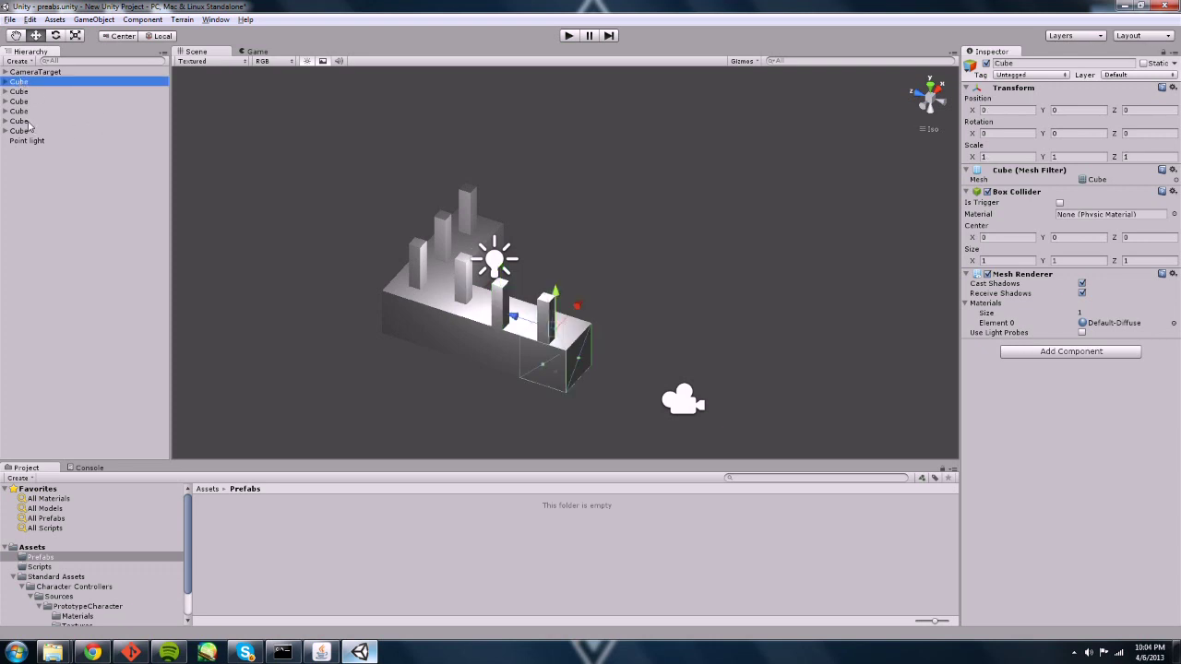
{"action": "left_click", "coordinate": [33, 120], "text": "shift"}
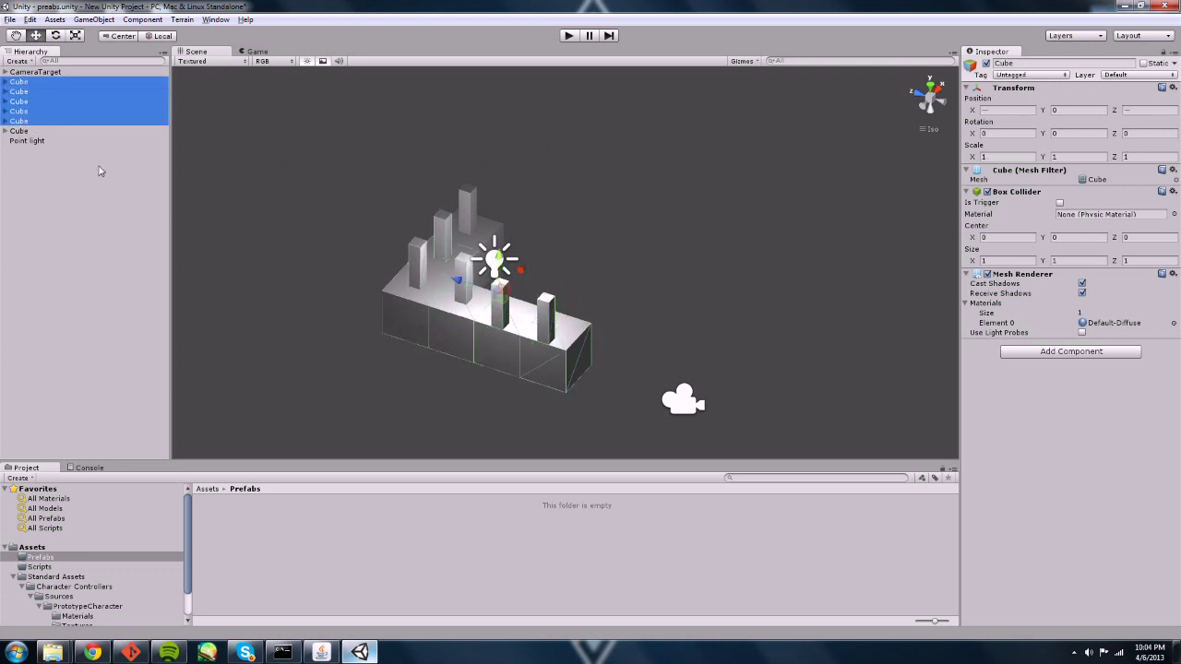
{"action": "left_click", "coordinate": [19, 131]}
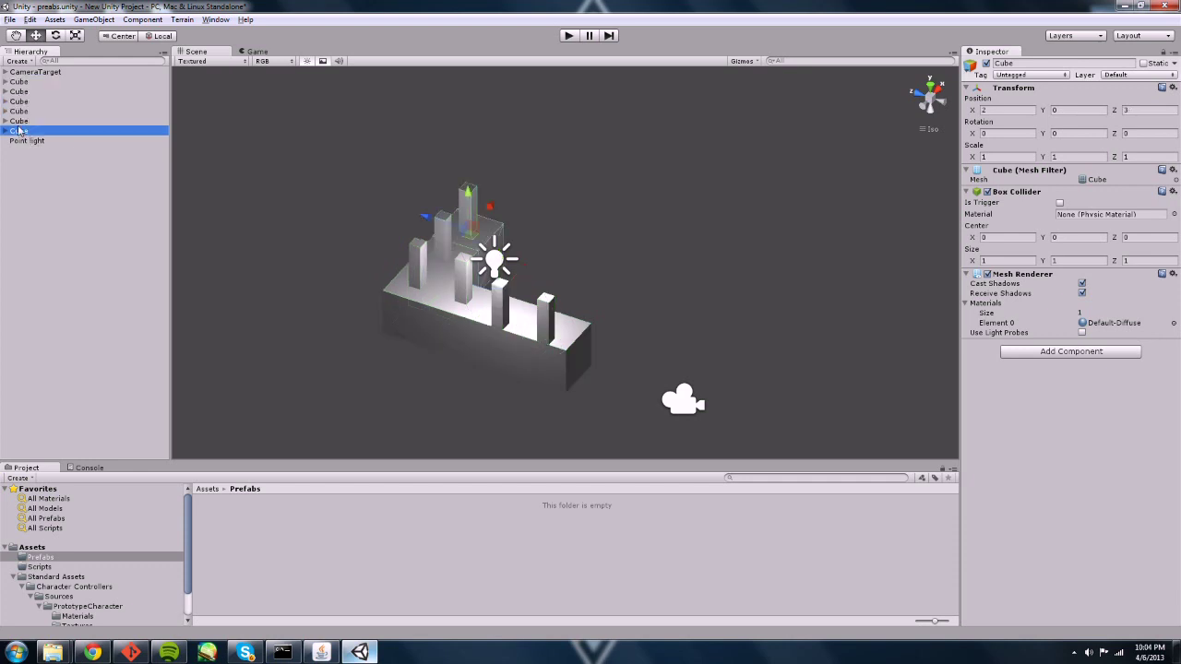
{"action": "left_click", "coordinate": [20, 121]}
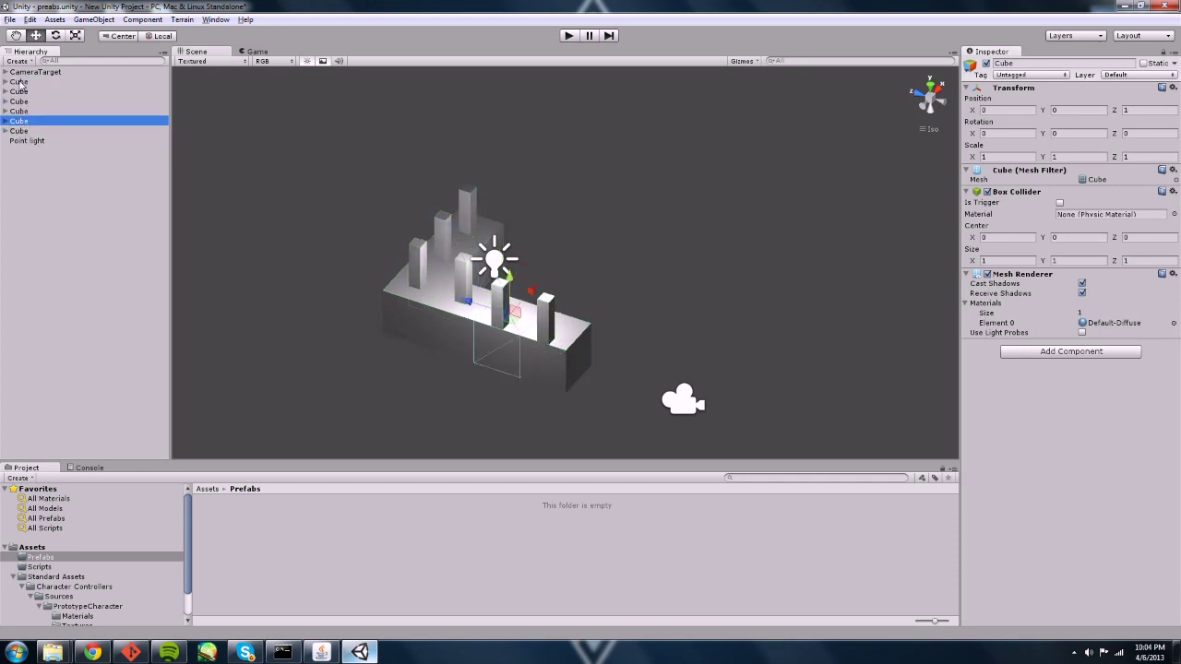
{"action": "left_click", "coordinate": [20, 81]}
{"action": "left_click", "coordinate": [19, 92]}
{"action": "left_click", "coordinate": [23, 132], "text": "shift"}
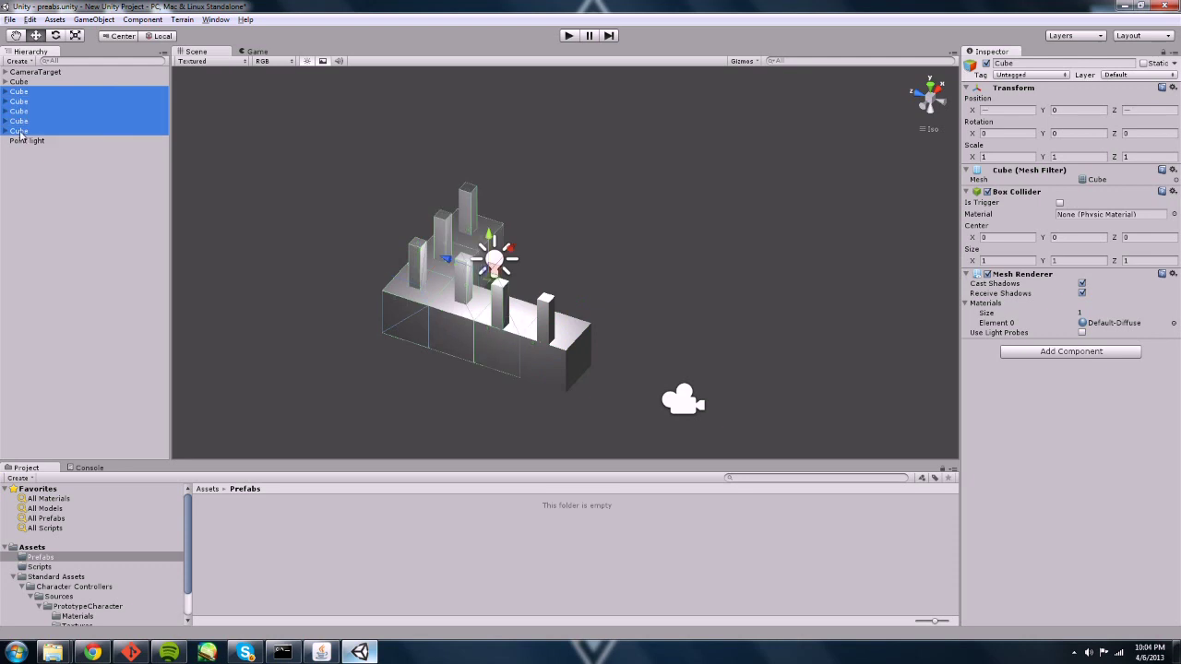
{"action": "key", "text": "Delete"}
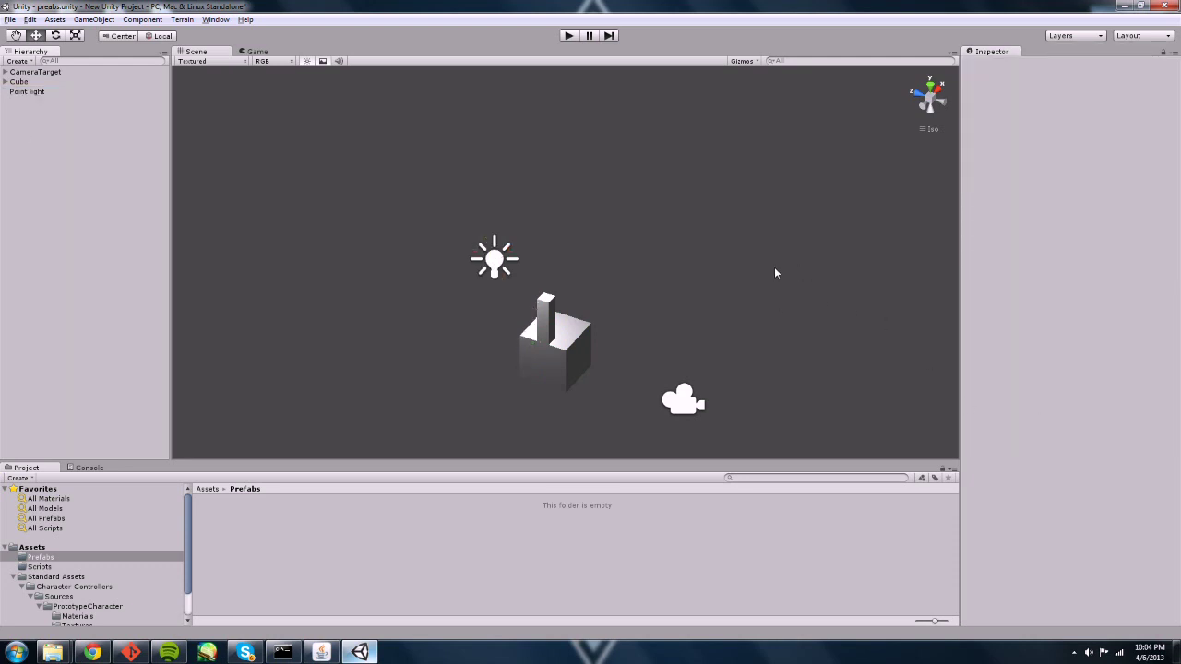
{"action": "left_click_drag", "start_coordinate": [775, 273], "coordinate": [618, 256], "text": "alt"}
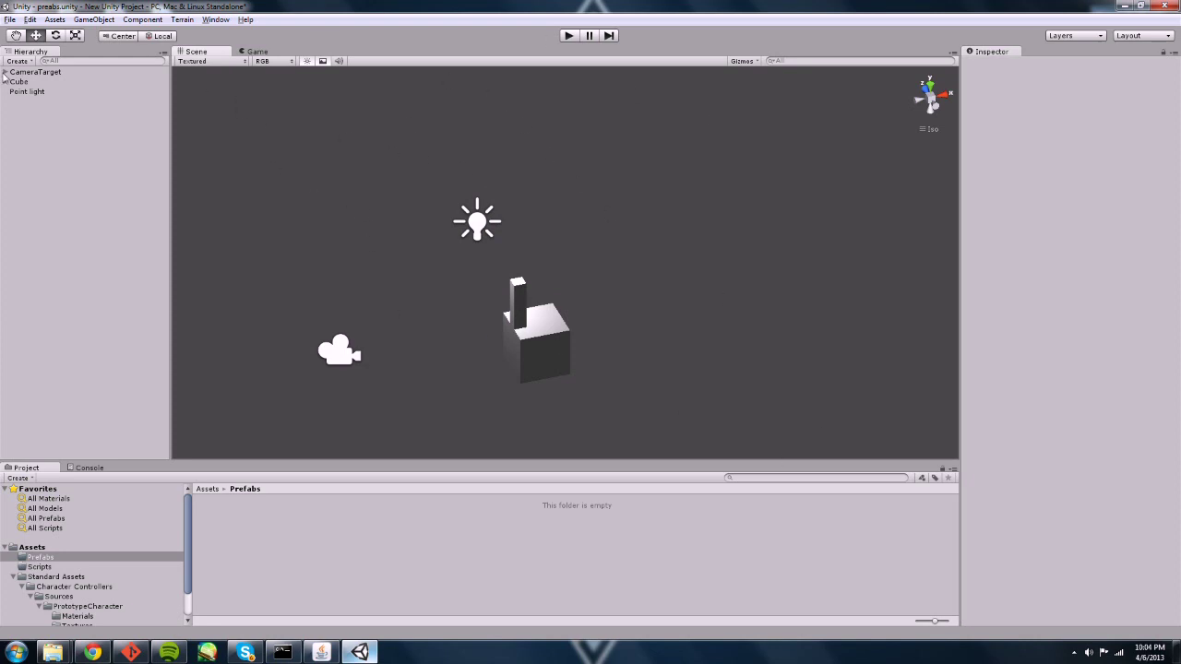
- Open the Prefabs folder inside Assets in the Project panel
{"action": "right_click", "coordinate": [249, 505]}
{"action": "left_click", "coordinate": [241, 543]}
{"action": "left_click", "coordinate": [208, 489]}
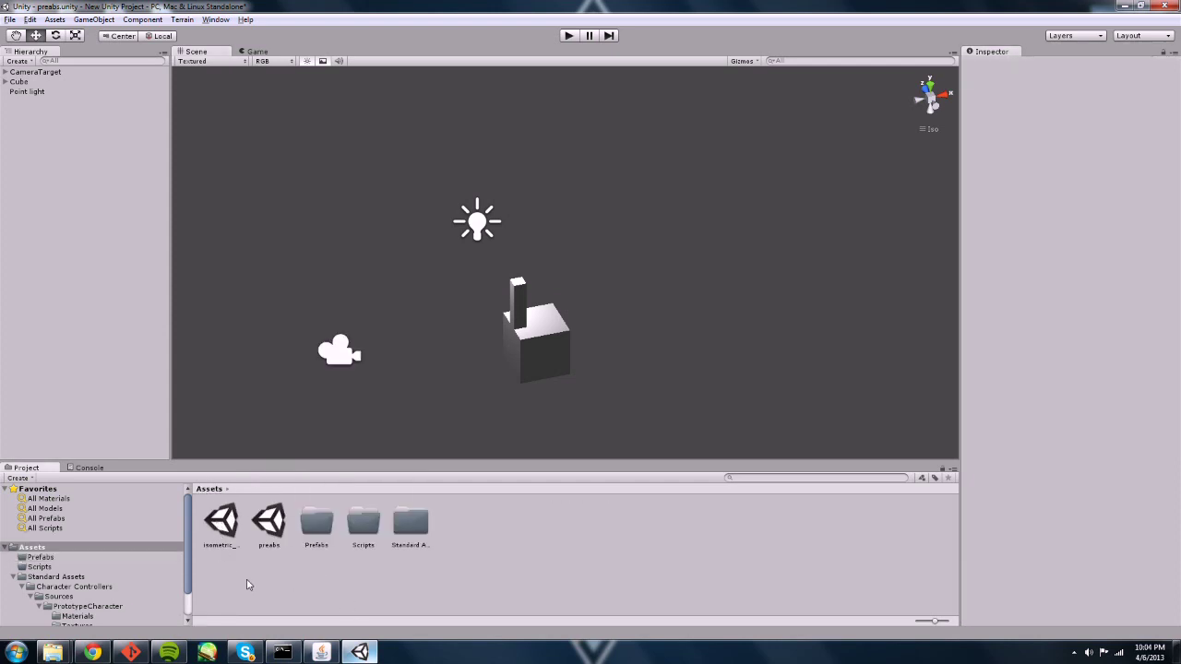
{"action": "left_click", "coordinate": [317, 534]}
{"action": "double_click", "coordinate": [316, 535]}
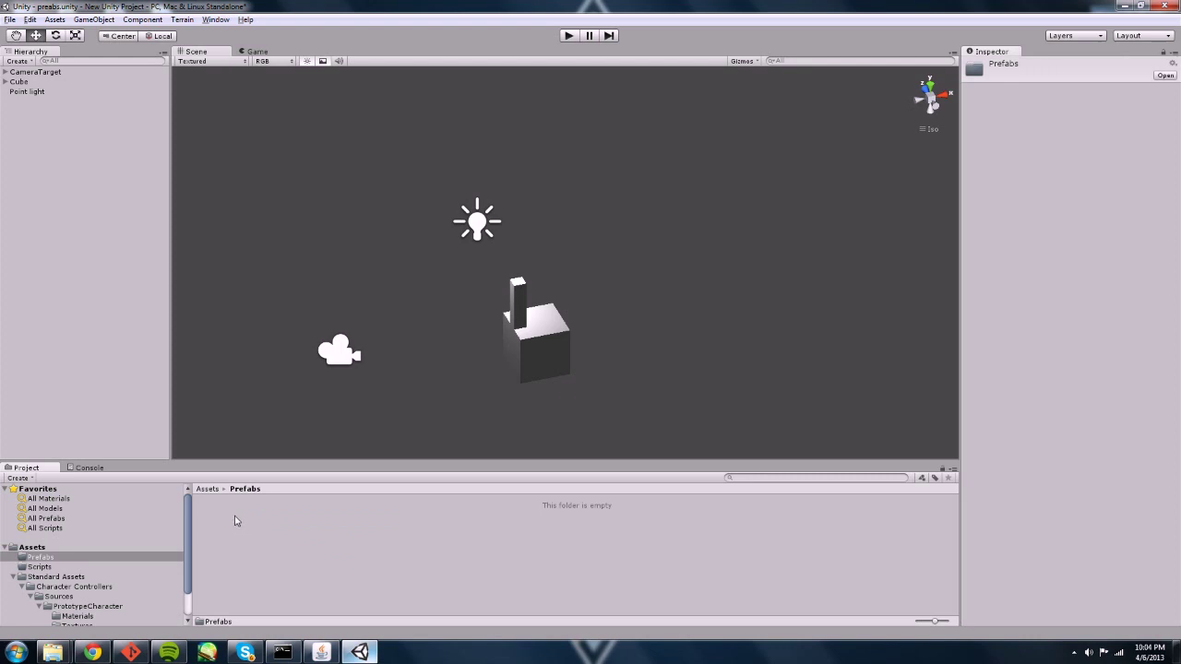
- Create a new empty prefab named Fence_Post
{"action": "right_click", "coordinate": [249, 514]}
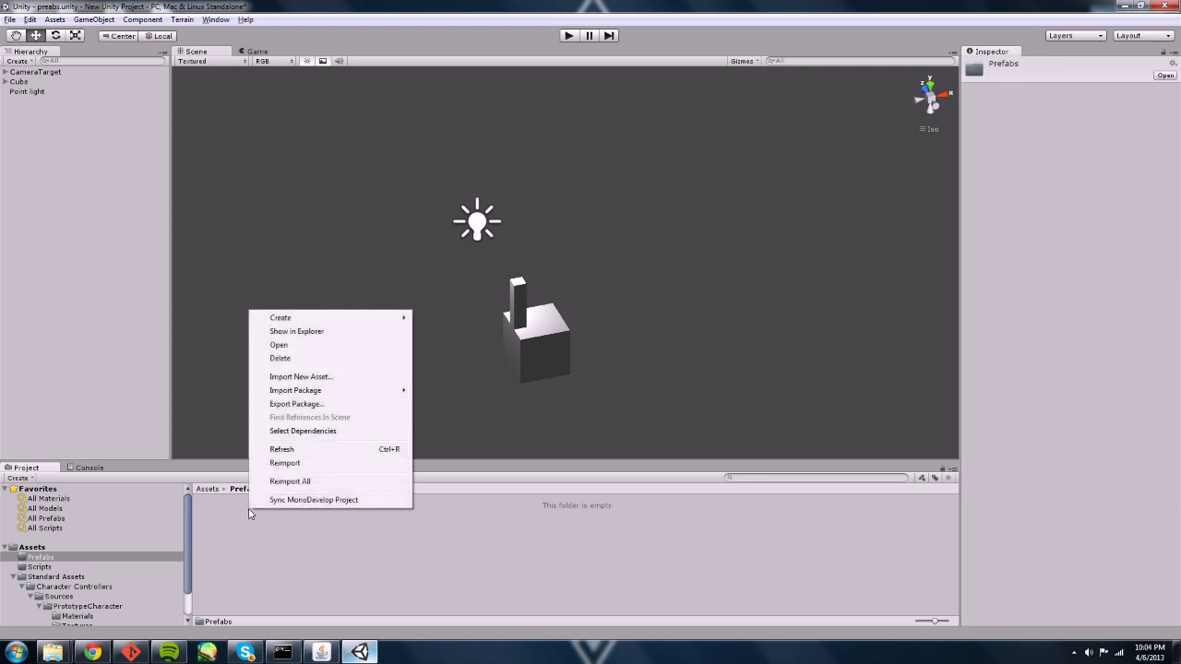
{"action": "mouse_move", "coordinate": [336, 324]}
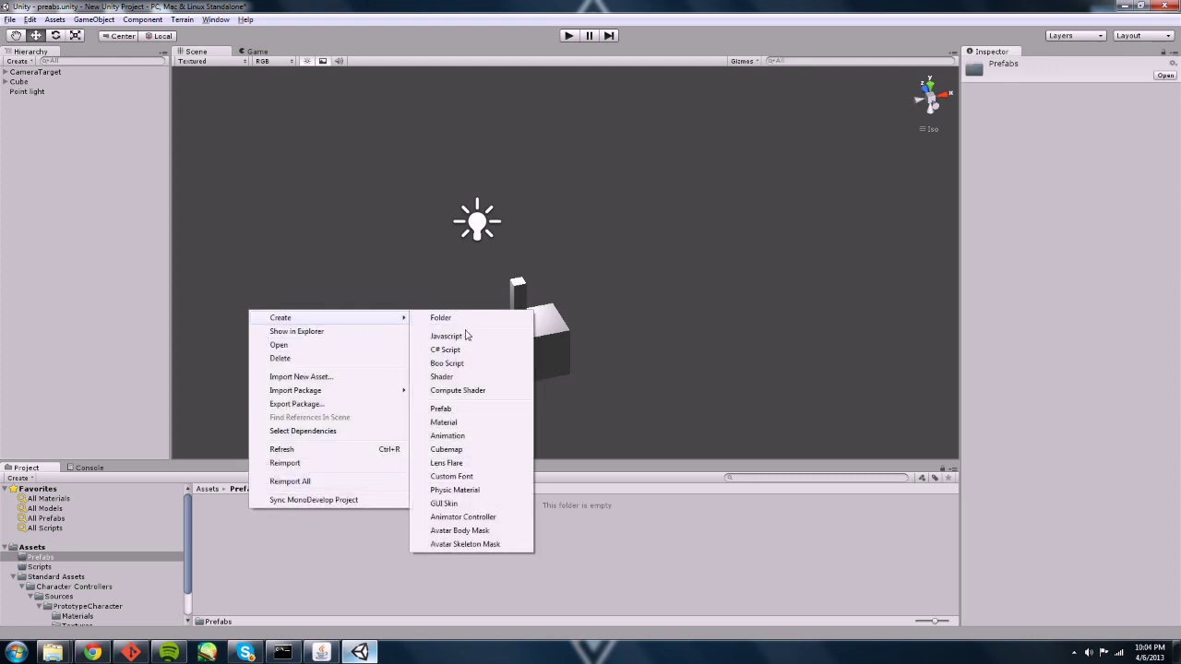
{"action": "left_click", "coordinate": [448, 411]}
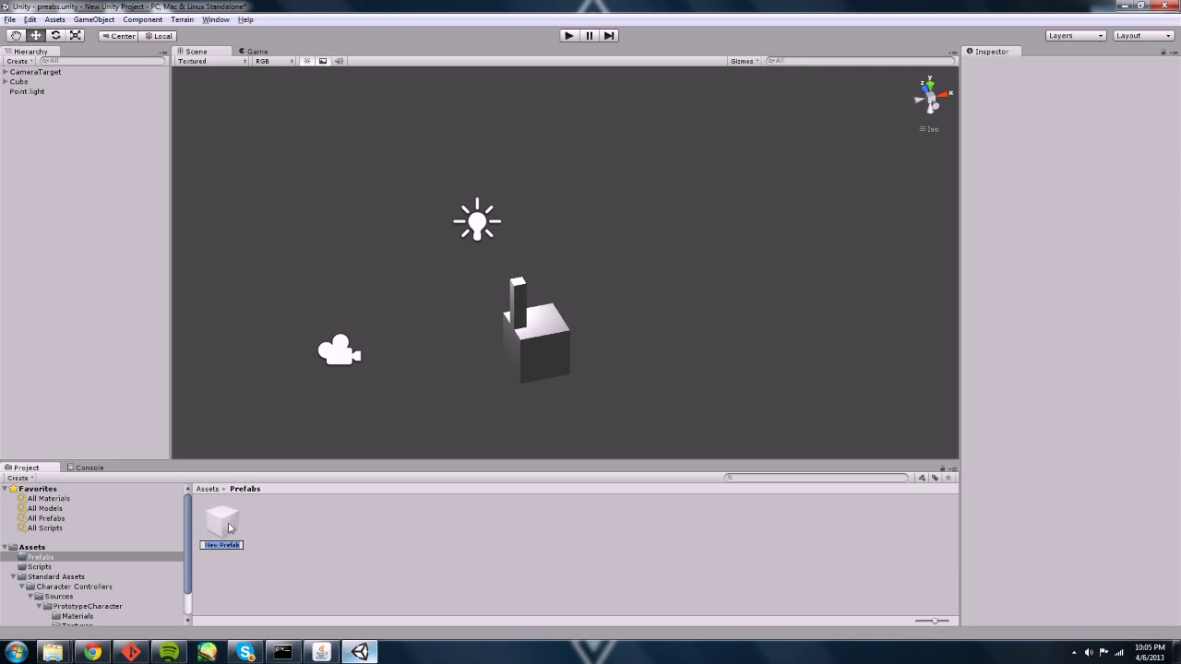
{"action": "type", "text": "Fence_Post"}
{"action": "key", "text": "Return"}
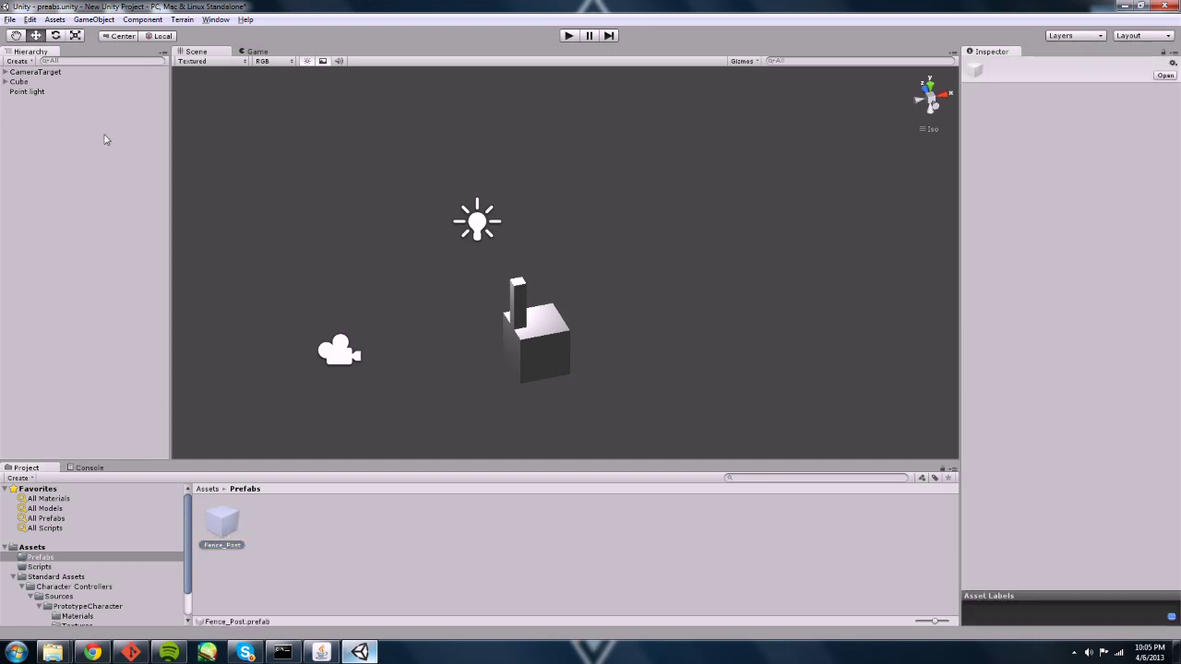
- Store the Cube and its fence post in Fence_Post, then add a Fence_Post instance at 0,0,0
{"action": "left_click", "coordinate": [229, 522]}
{"action": "left_click", "coordinate": [522, 317]}
{"action": "left_click_drag", "start_coordinate": [522, 317], "coordinate": [564, 443]}
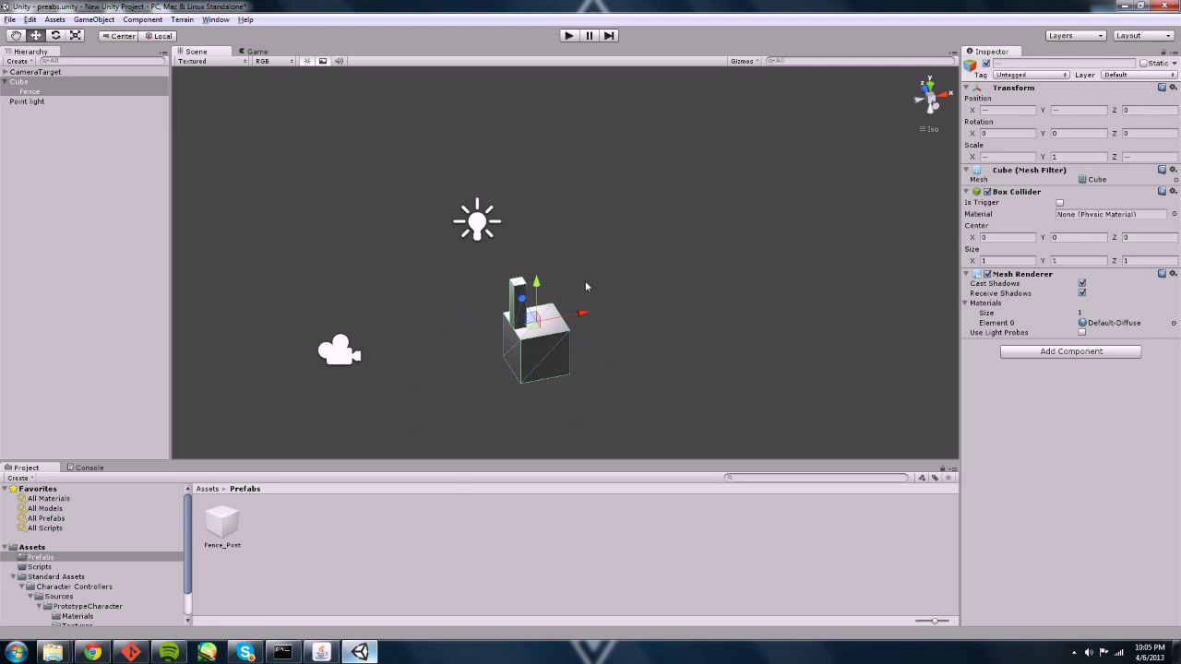
{"action": "left_click", "coordinate": [177, 316]}
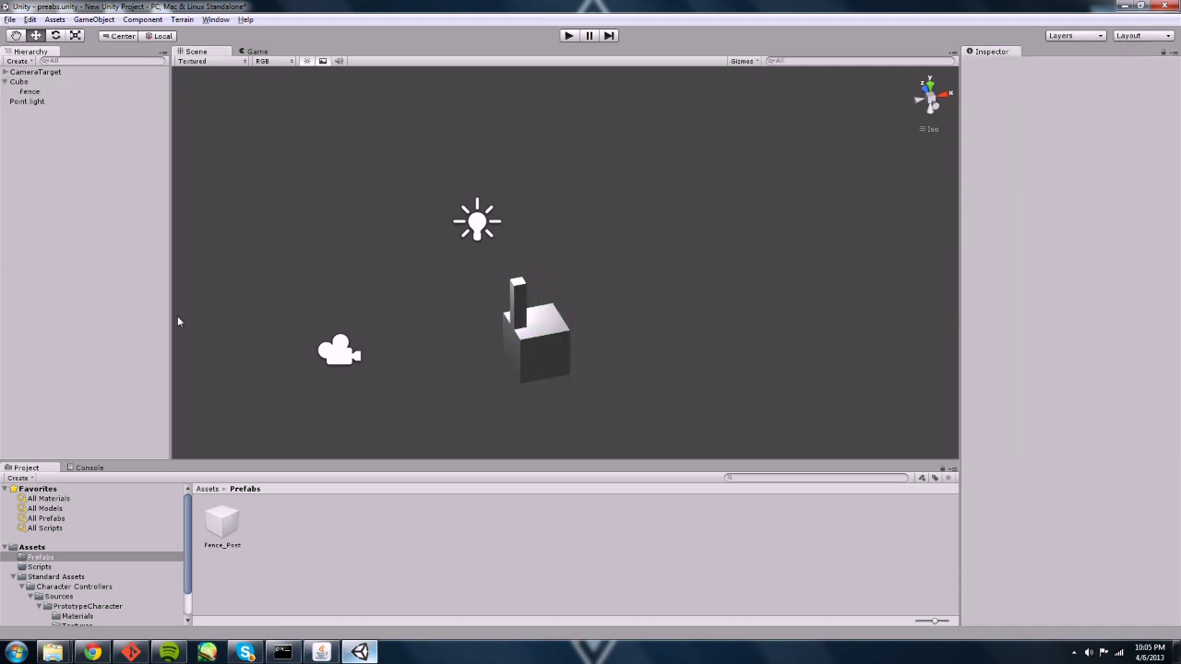
{"action": "left_click", "coordinate": [17, 83]}
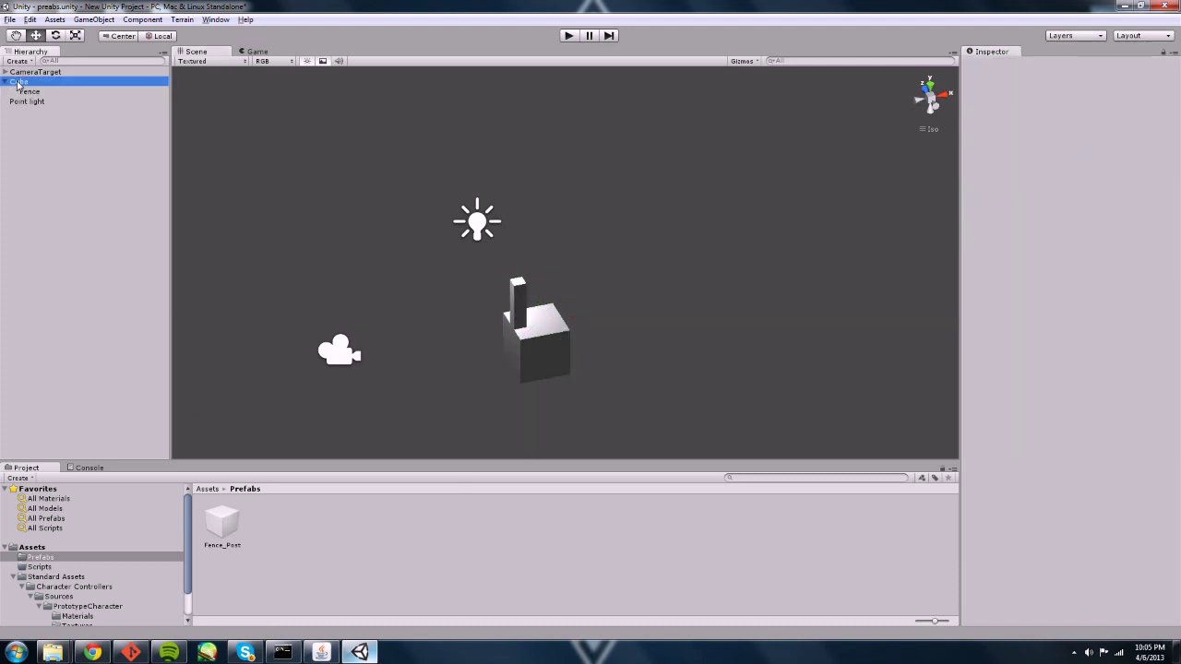
{"action": "left_click_drag", "start_coordinate": [18, 83], "coordinate": [72, 152]}
{"action": "left_click_drag", "start_coordinate": [167, 375], "coordinate": [223, 523]}
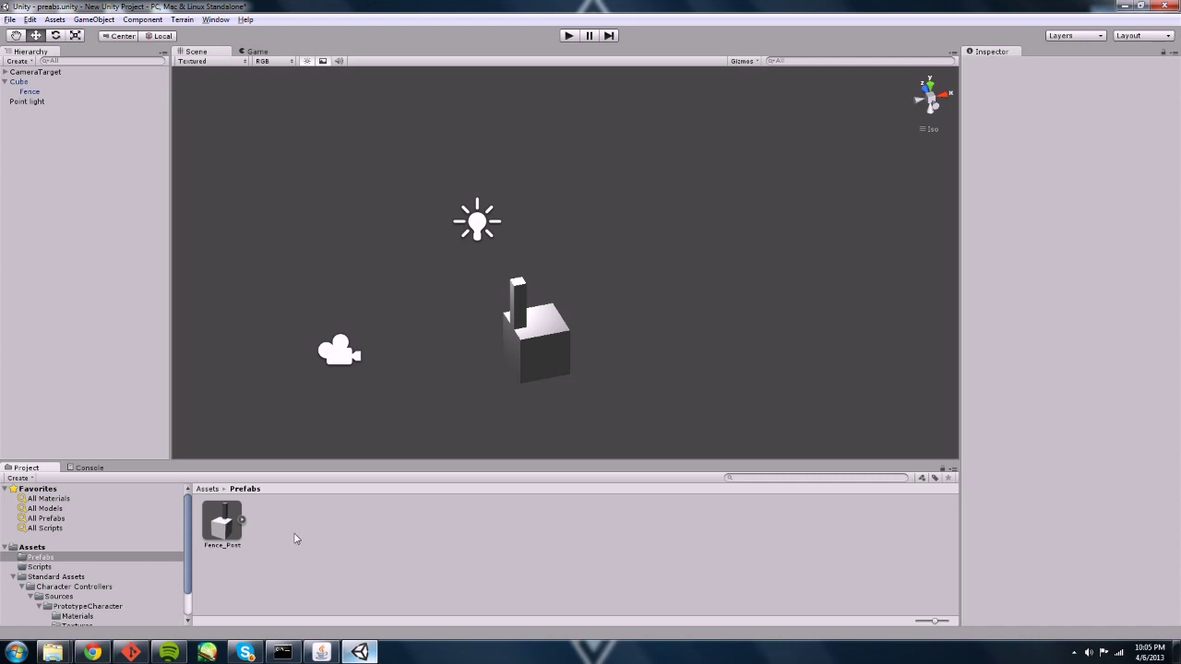
{"action": "left_click", "coordinate": [222, 532]}
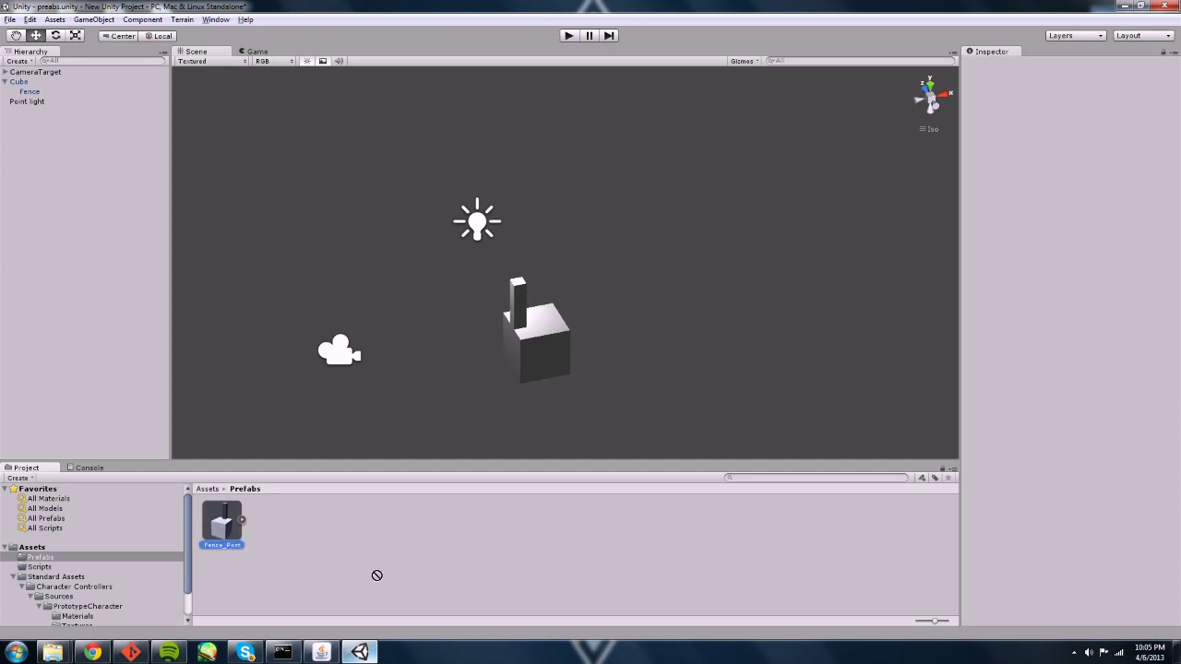
{"action": "left_click_drag", "start_coordinate": [376, 574], "coordinate": [61, 168]}
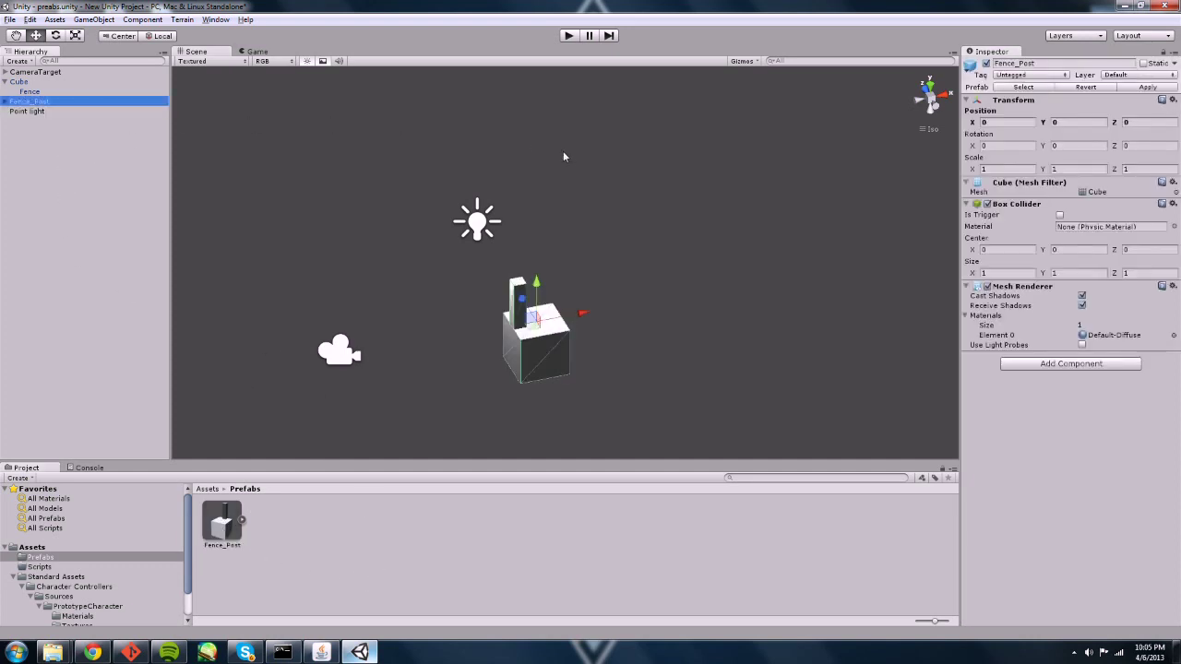
- Frame the view on CameraTarget and select the Fence_Post instance
{"action": "left_click_drag", "start_coordinate": [412, 338], "coordinate": [470, 358], "text": "alt"}
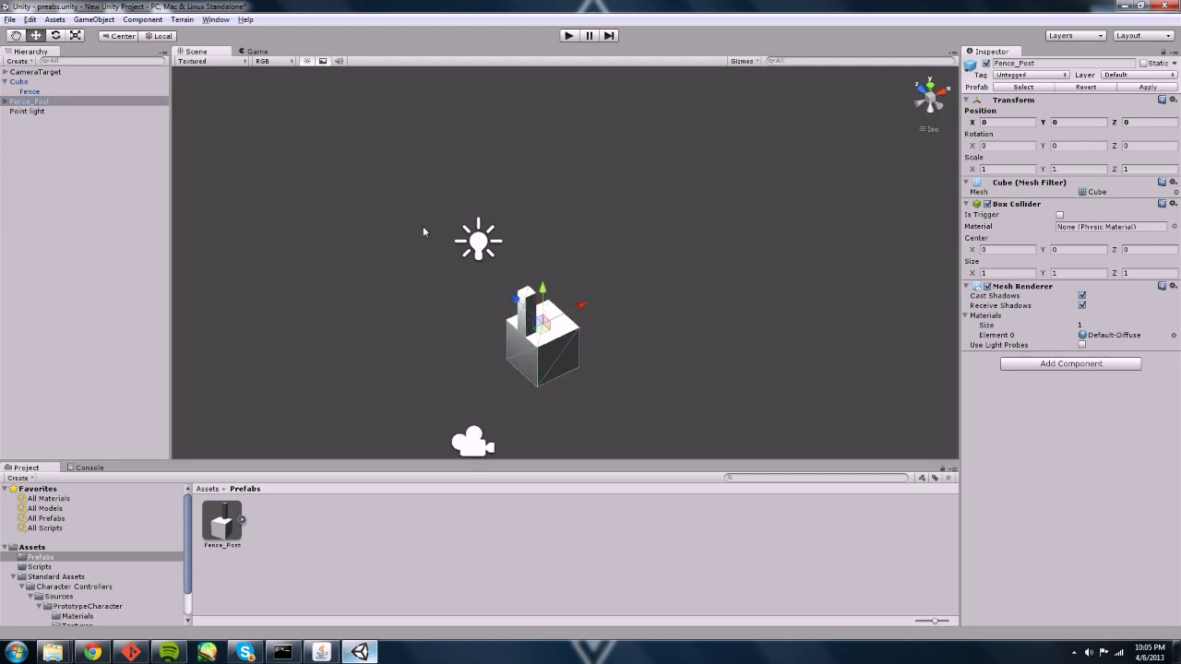
{"action": "left_click", "coordinate": [18, 73]}
{"action": "left_click", "coordinate": [94, 19]}
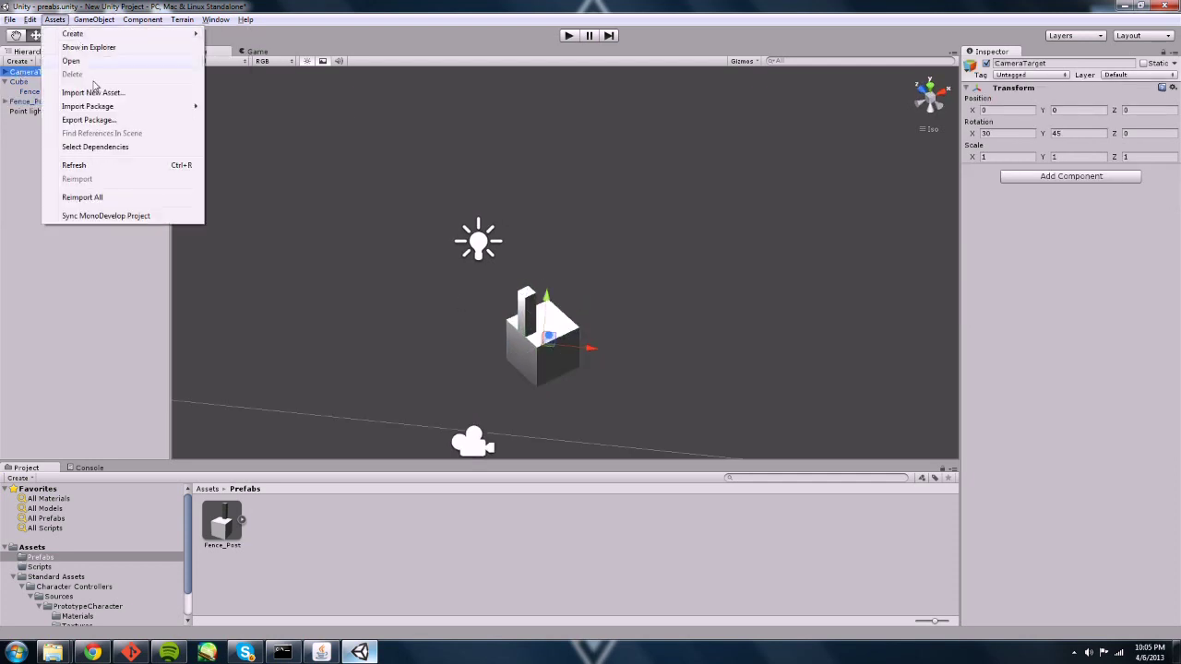
{"action": "left_click", "coordinate": [127, 169]}
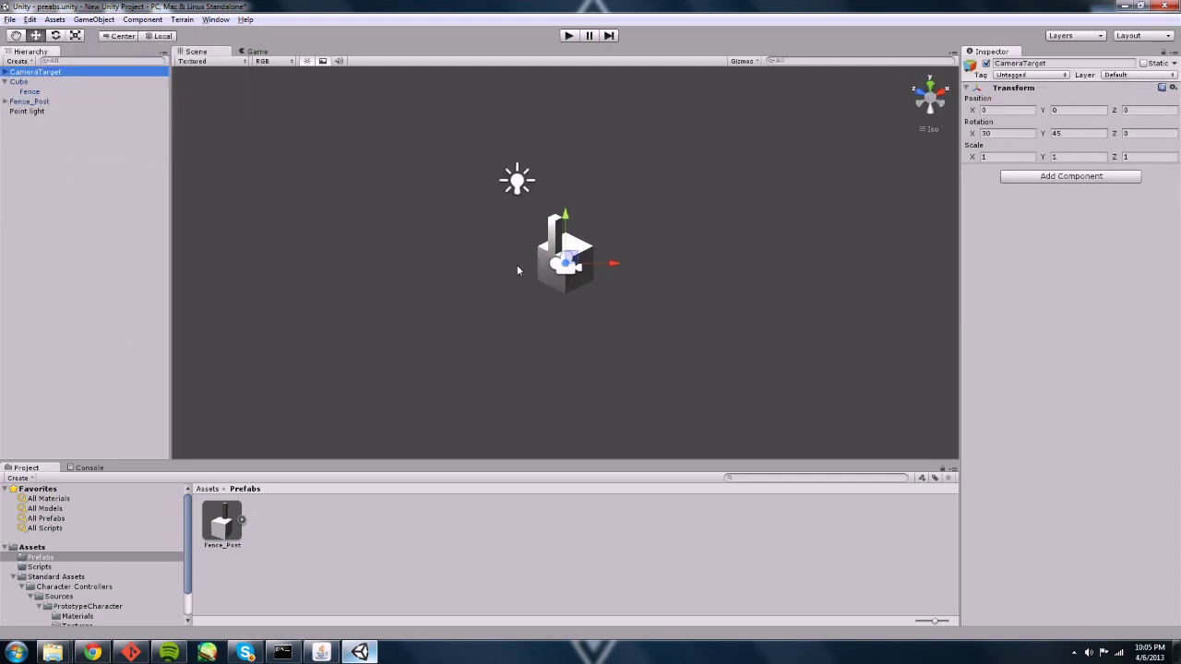
{"action": "left_click", "coordinate": [28, 102]}
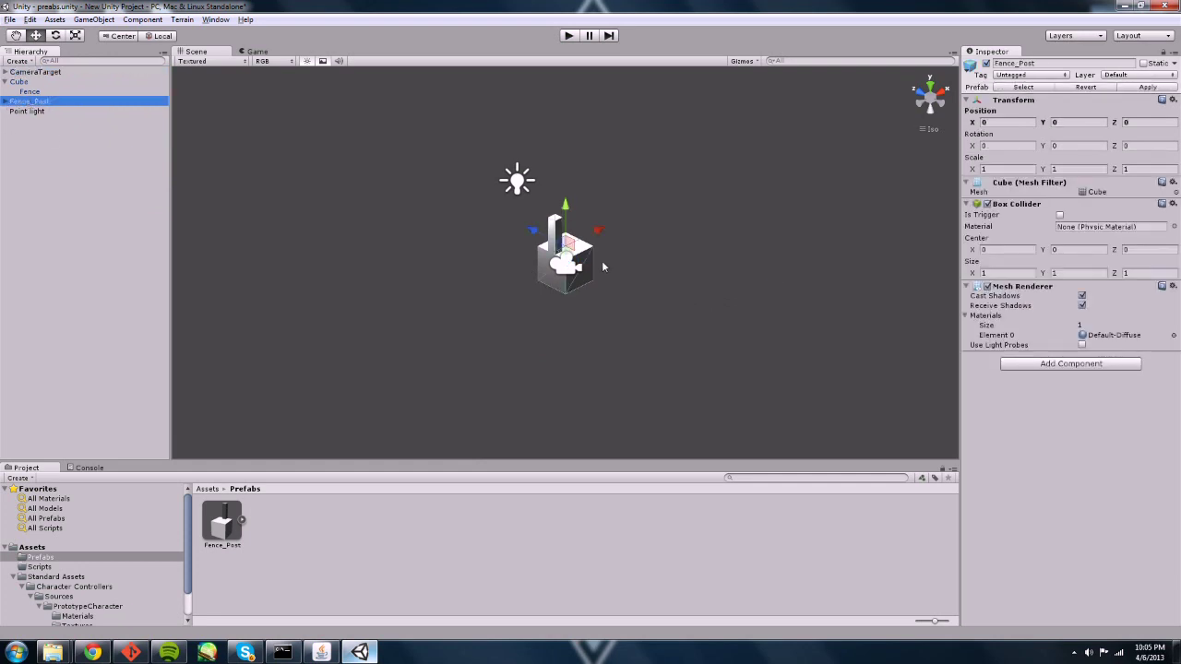
{"action": "left_click", "coordinate": [540, 242]}
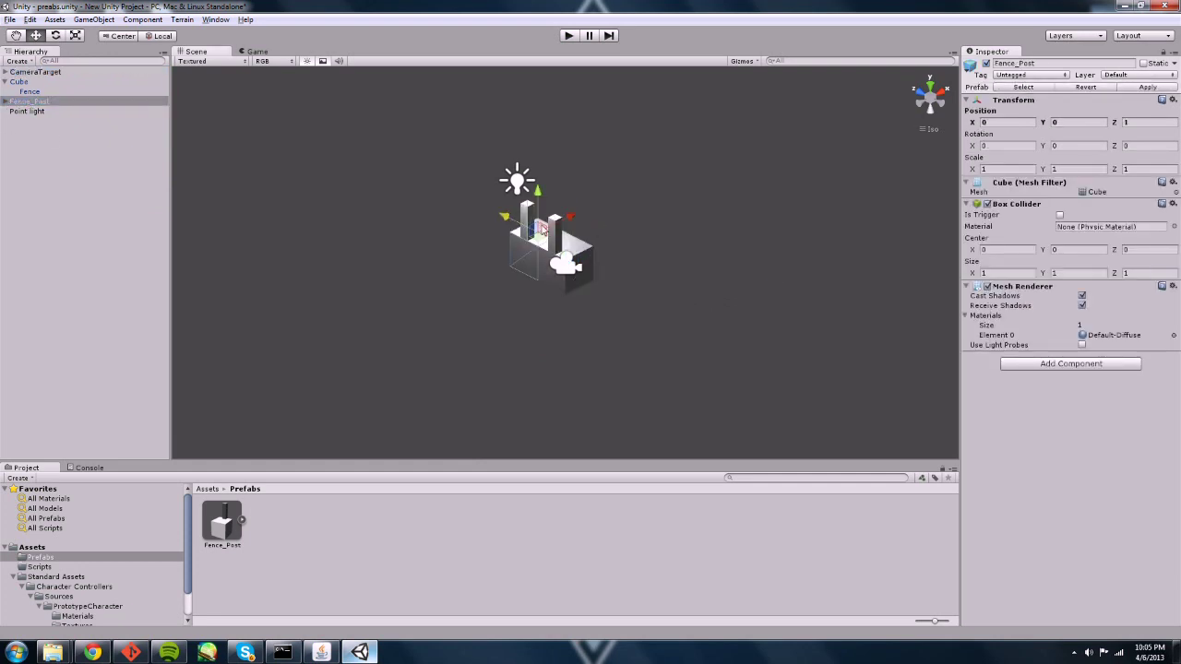
- Duplicate Fence_Post several times, spacing copies one unit along Z then X into an L
{"action": "key", "text": "ctrl+d"}
{"action": "left_click_drag", "start_coordinate": [508, 226], "coordinate": [459, 203]}
{"action": "key", "text": "ctrl+d"}
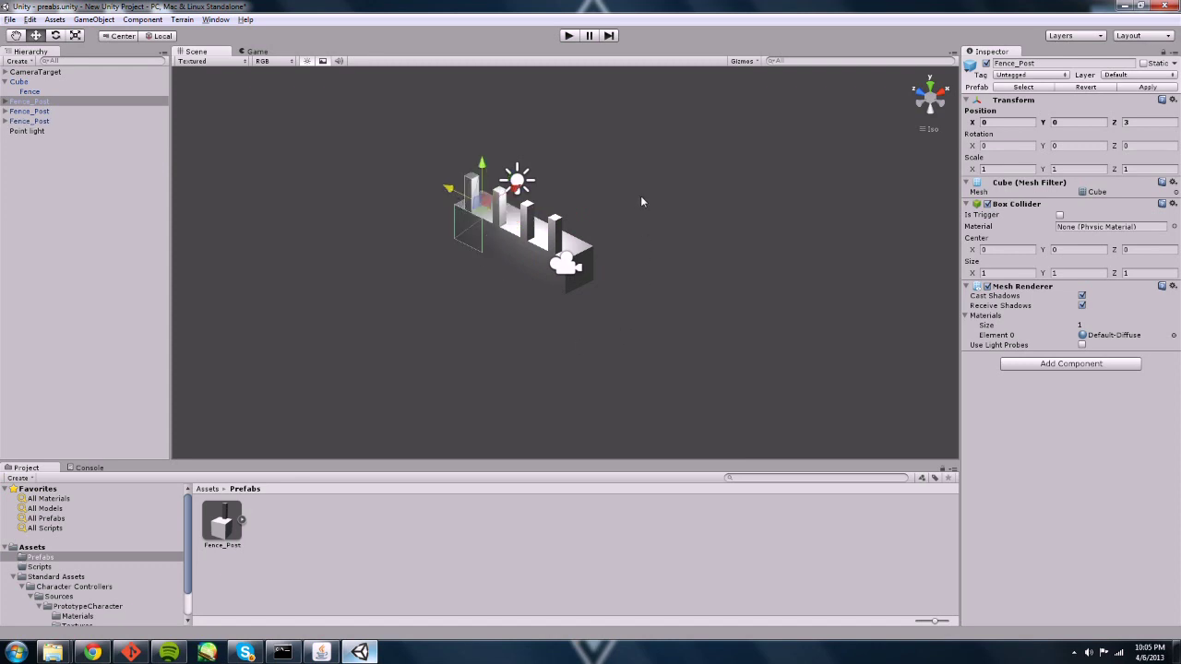
{"action": "key", "text": "ctrl+d"}
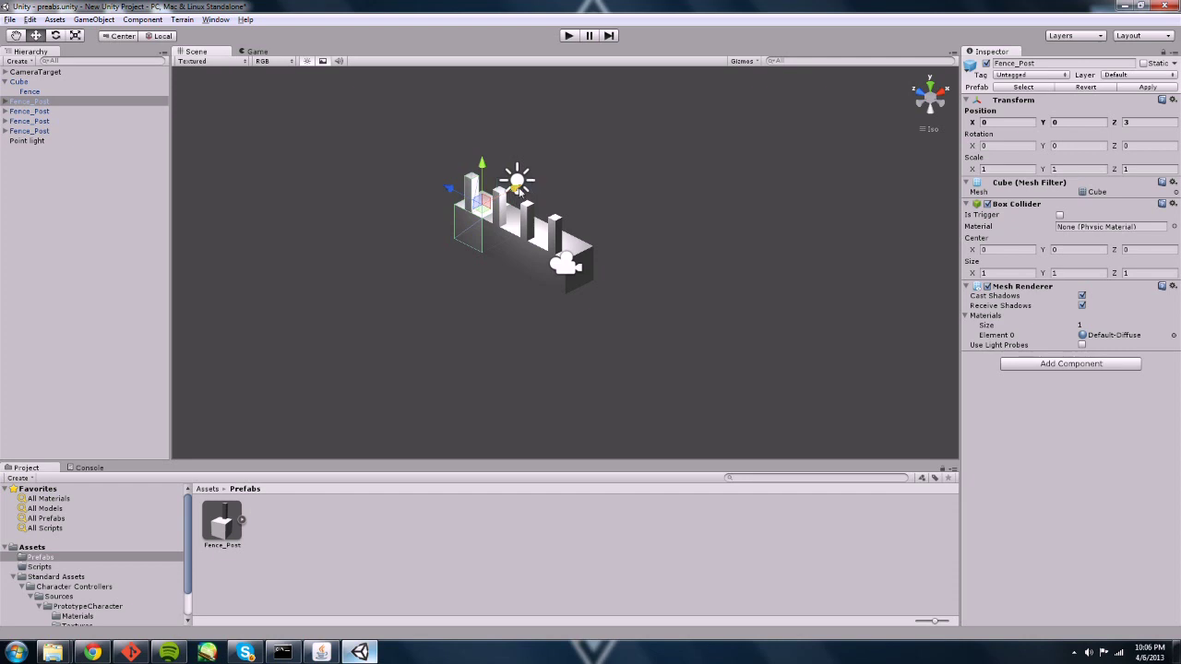
{"action": "left_click_drag", "start_coordinate": [533, 184], "coordinate": [618, 148]}
{"action": "key", "text": "ctrl+d"}
{"action": "key", "text": "ctrl+d"}
{"action": "key", "text": "ctrl+d"}
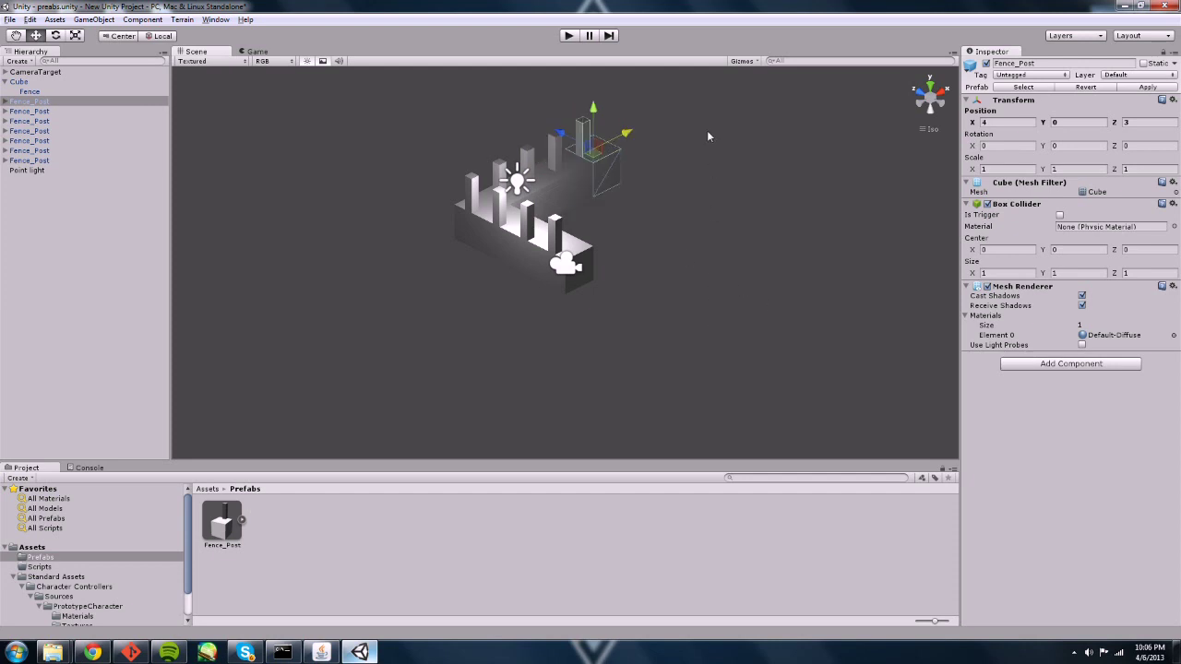
{"action": "left_click", "coordinate": [560, 231]}
{"action": "left_click", "coordinate": [503, 235]}
- Set the Cube's Fence child to X 0 and apply it to all Fence_Post instances
{"action": "left_click", "coordinate": [483, 230]}
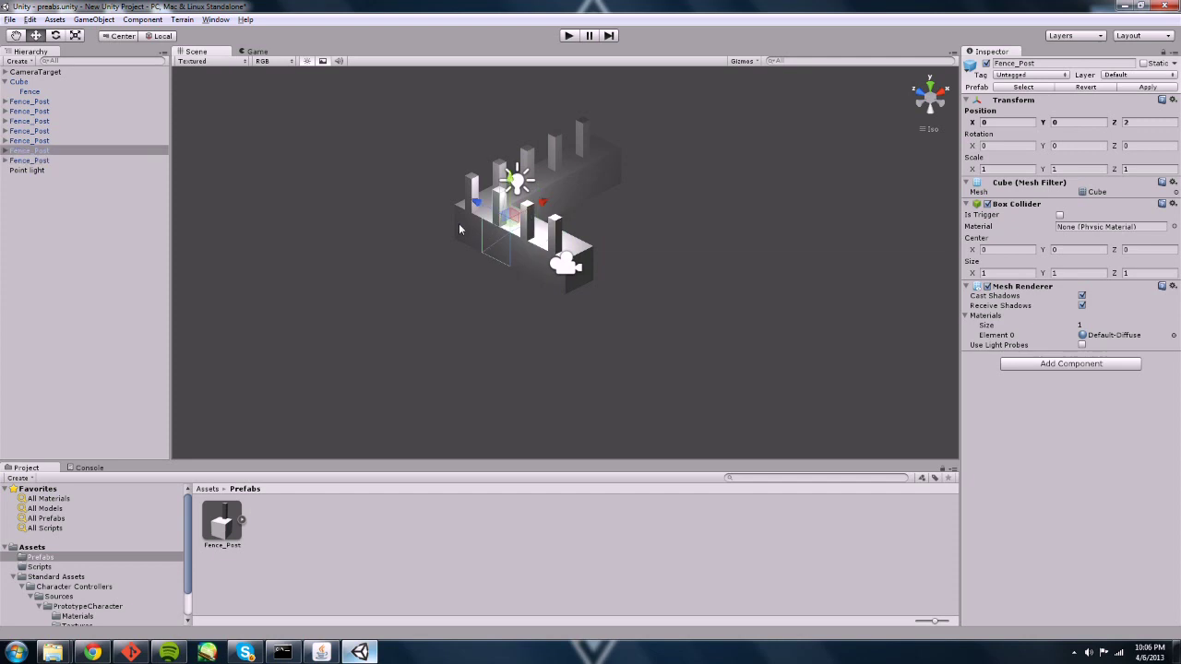
{"action": "left_click", "coordinate": [458, 223]}
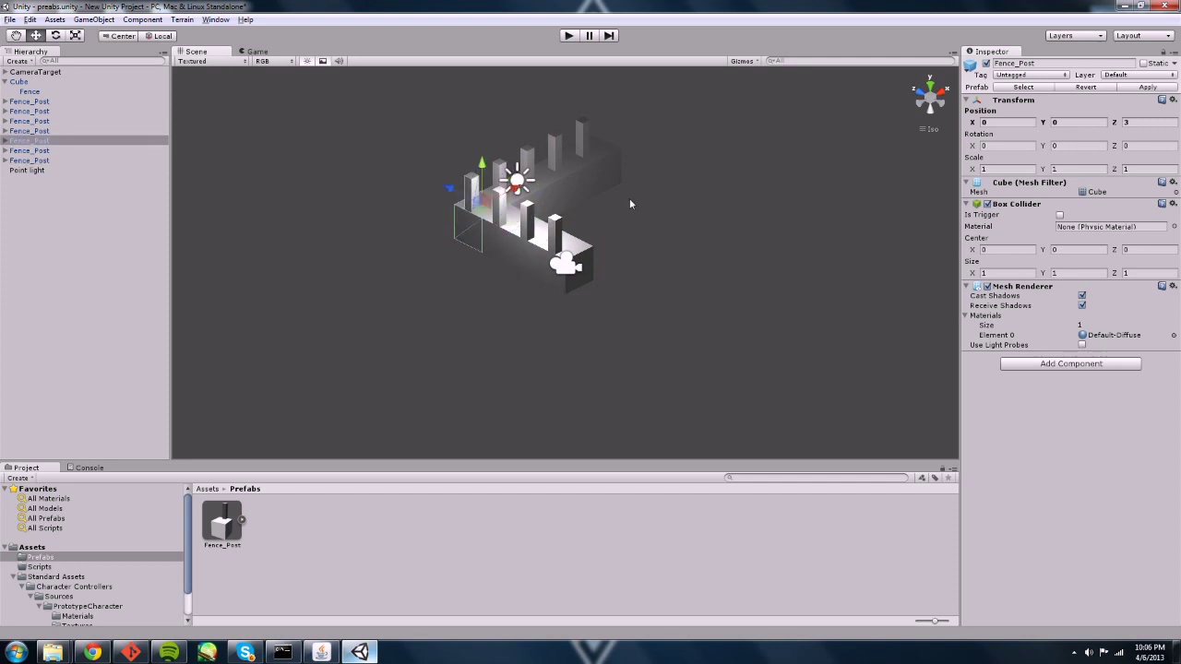
{"action": "left_click", "coordinate": [557, 232]}
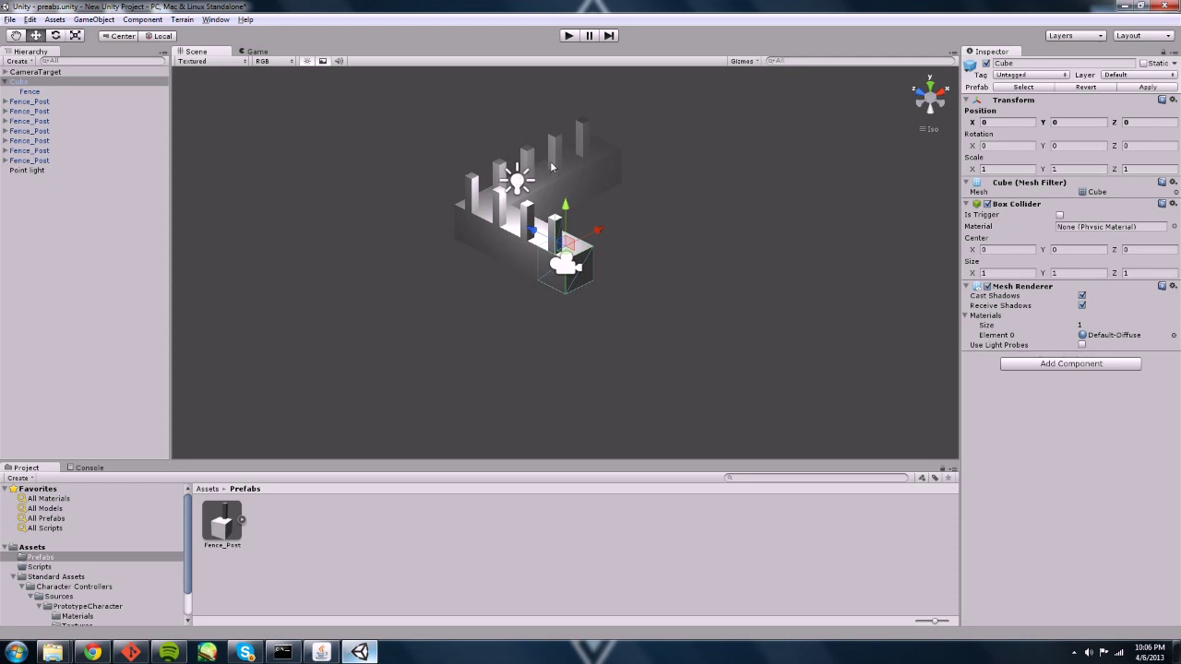
{"action": "left_click", "coordinate": [32, 93]}
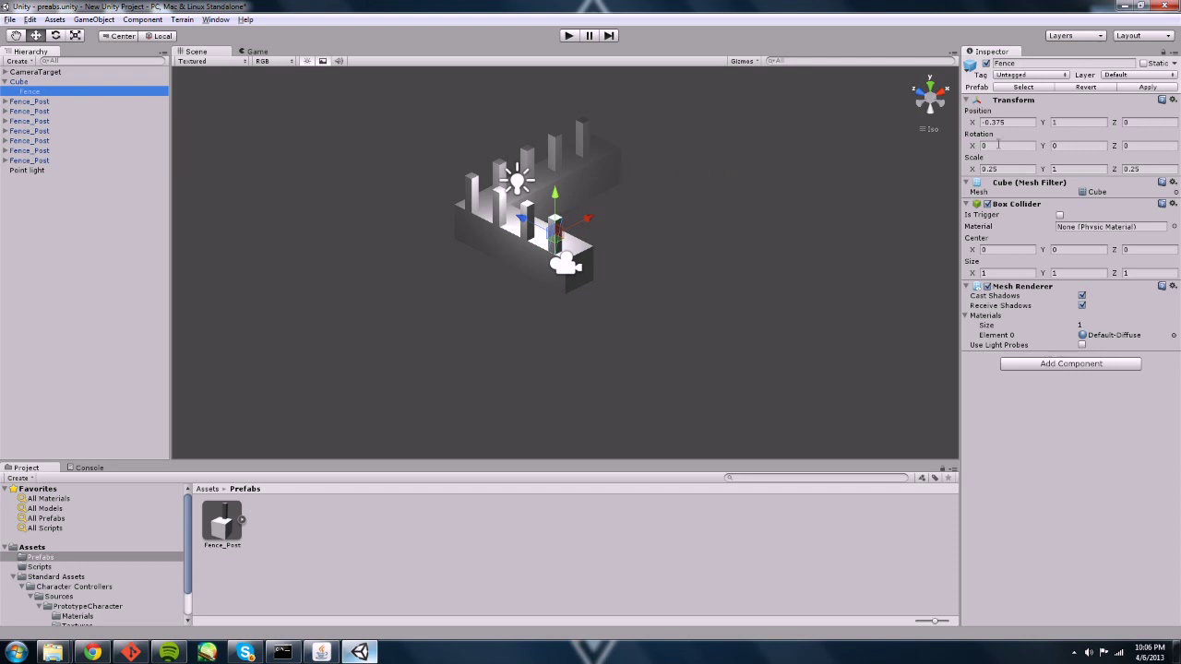
{"action": "left_click", "coordinate": [1019, 122]}
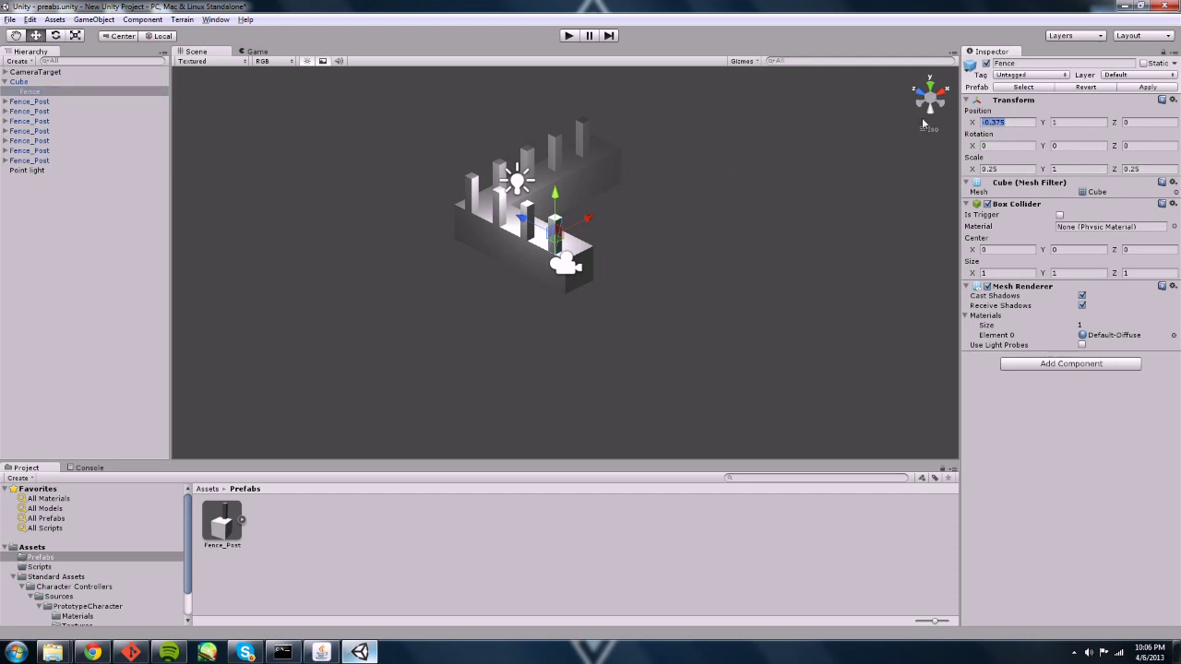
{"action": "type", "text": "0"}
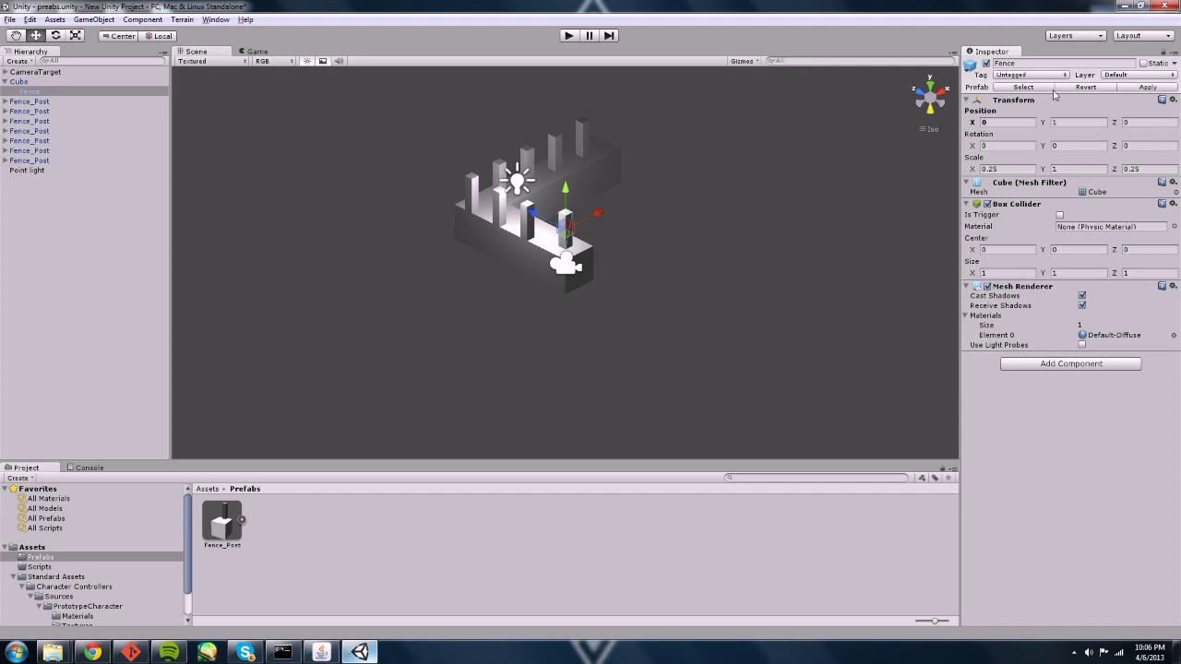
{"action": "left_click", "coordinate": [1144, 88]}
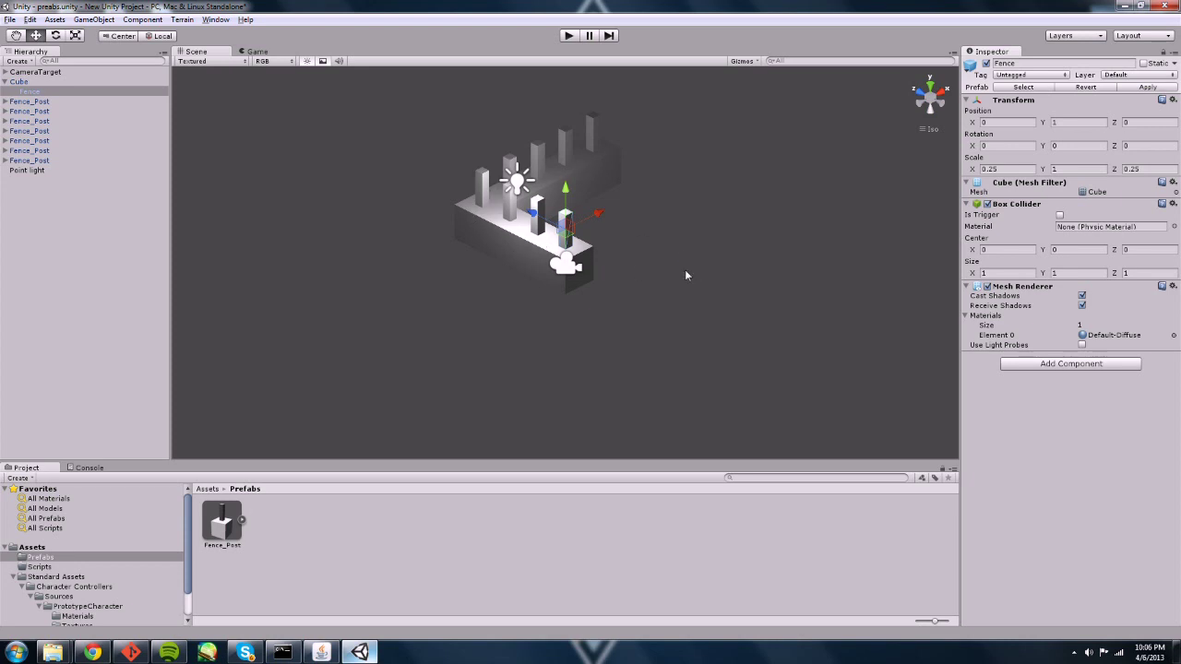
{"action": "mouse_move", "coordinate": [541, 324]}
{"action": "left_mouse_down", "text": "alt"}
{"action": "mouse_move", "coordinate": [509, 369]}
{"action": "mouse_move", "coordinate": [517, 403]}
{"action": "mouse_move", "coordinate": [791, 282]}
{"action": "mouse_move", "coordinate": [730, 372]}
{"action": "mouse_move", "coordinate": [531, 335]}
{"action": "left_mouse_up", "text": "alt"}
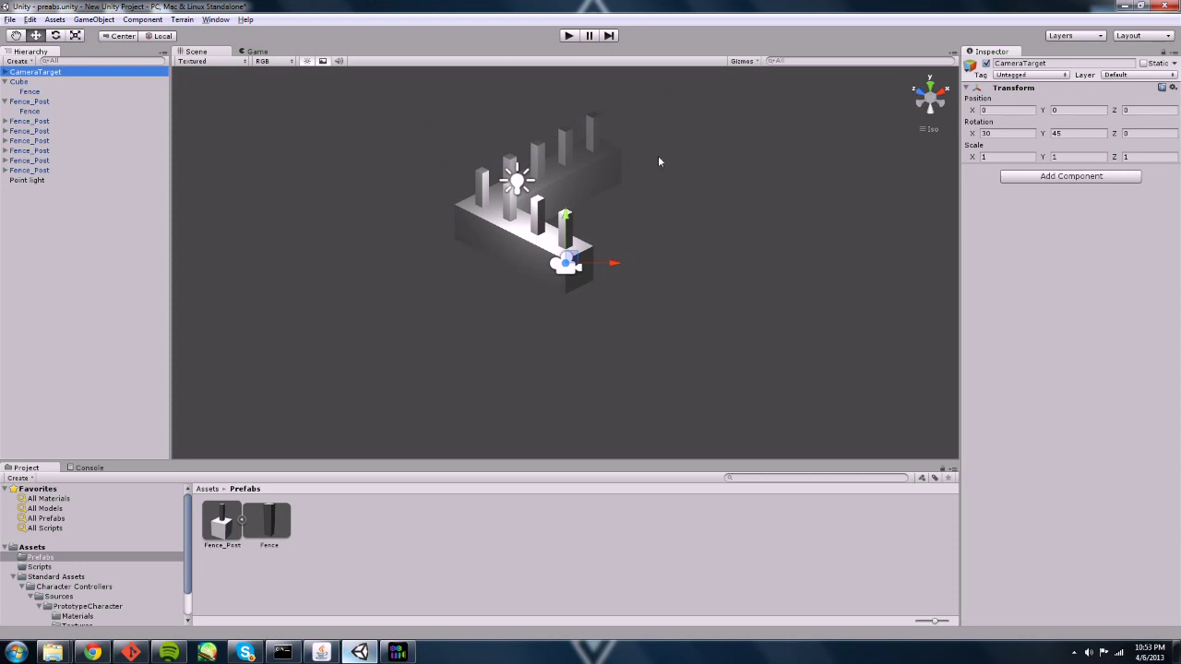
- Select the corner Fence_Post at 0, 0, 3 from an angle showing the whole L
{"action": "left_click_drag", "start_coordinate": [658, 162], "coordinate": [493, 208], "text": "alt"}
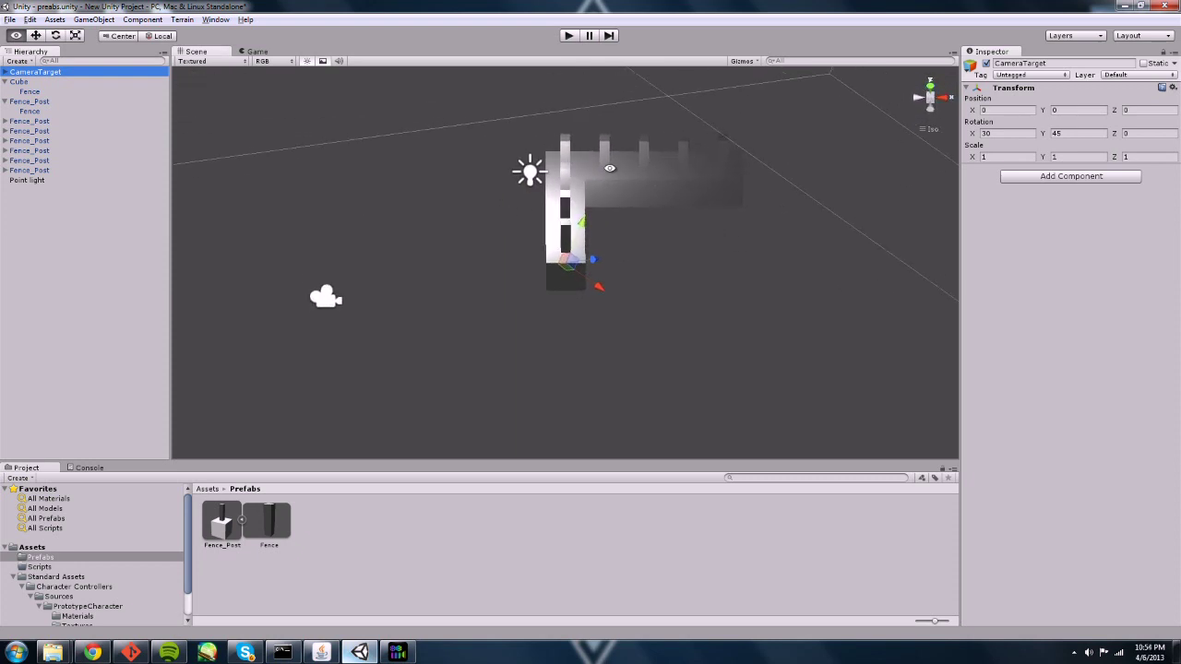
{"action": "left_click_drag", "start_coordinate": [629, 304], "coordinate": [806, 287], "text": "alt"}
{"action": "left_click_drag", "start_coordinate": [515, 286], "coordinate": [540, 268], "text": "alt"}
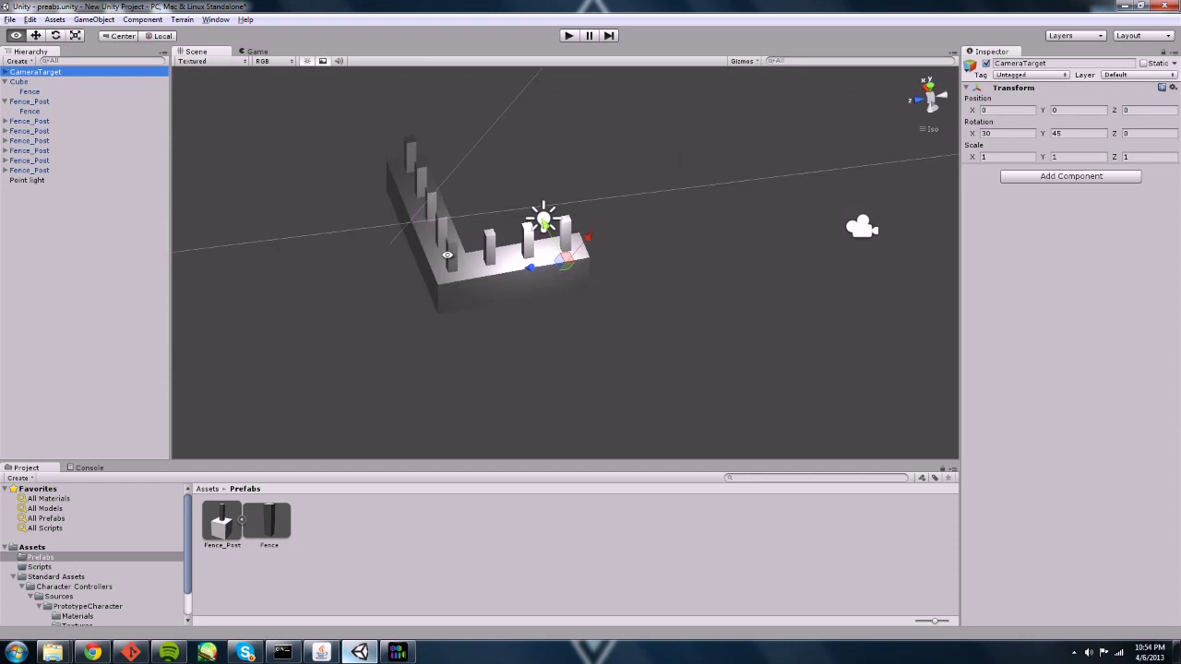
{"action": "left_click", "coordinate": [453, 275]}
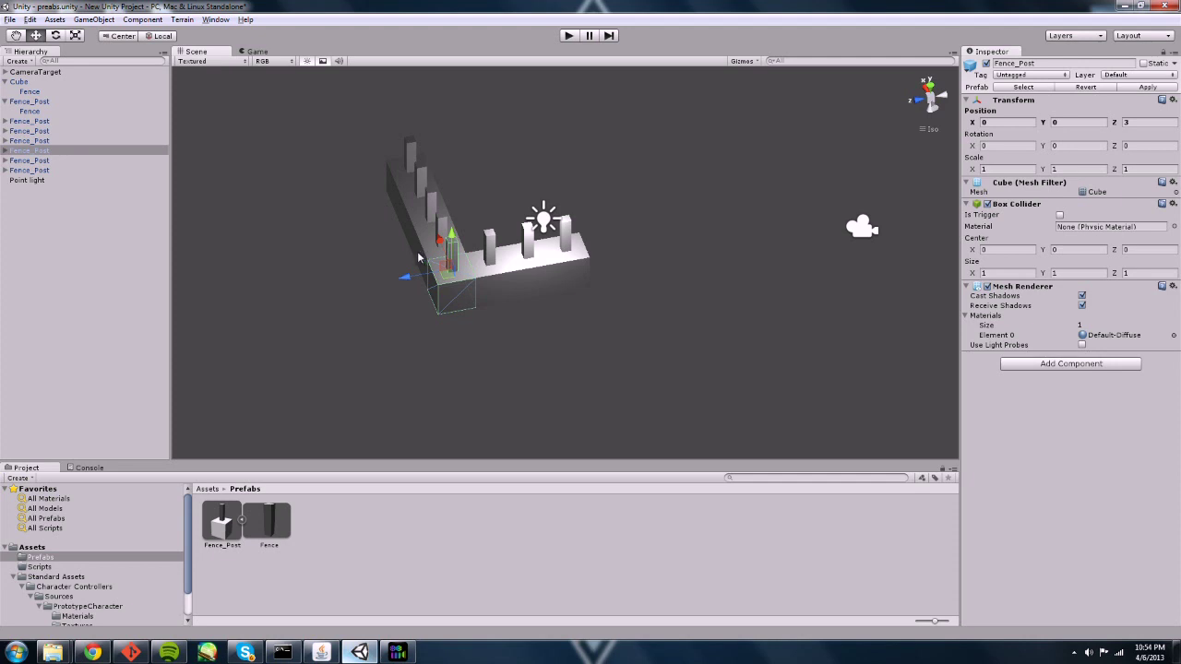
- Break the corner post's prefab instance link, then select two other Fence_Post instances
{"action": "left_click", "coordinate": [93, 20]}
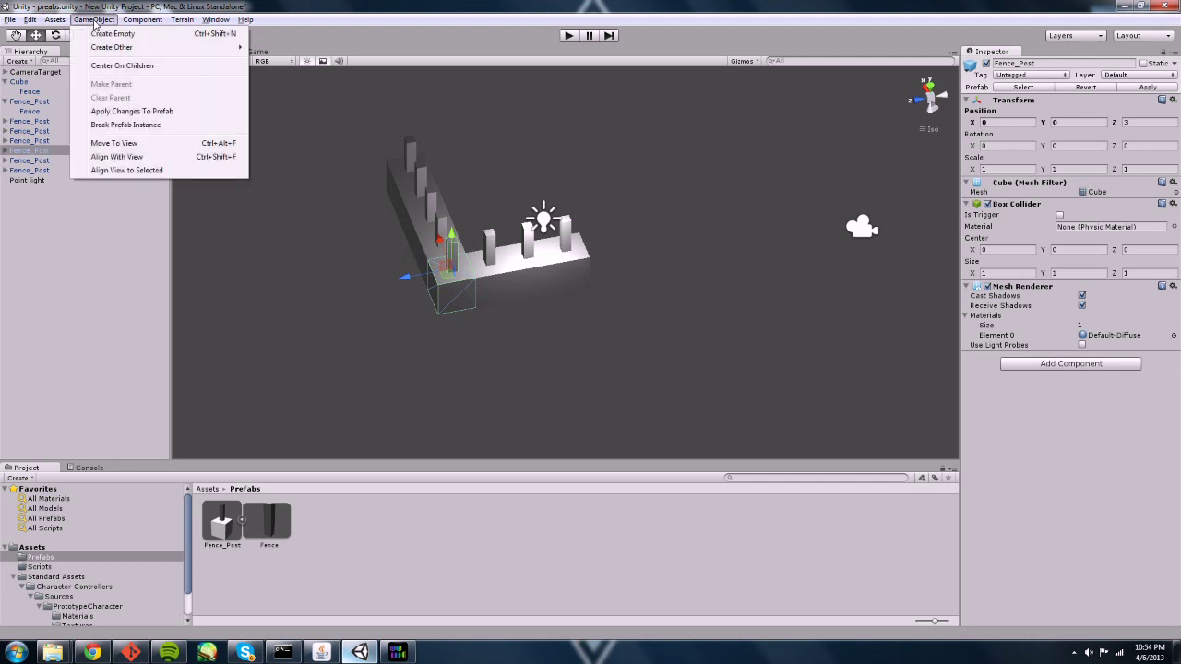
{"action": "left_click", "coordinate": [140, 126]}
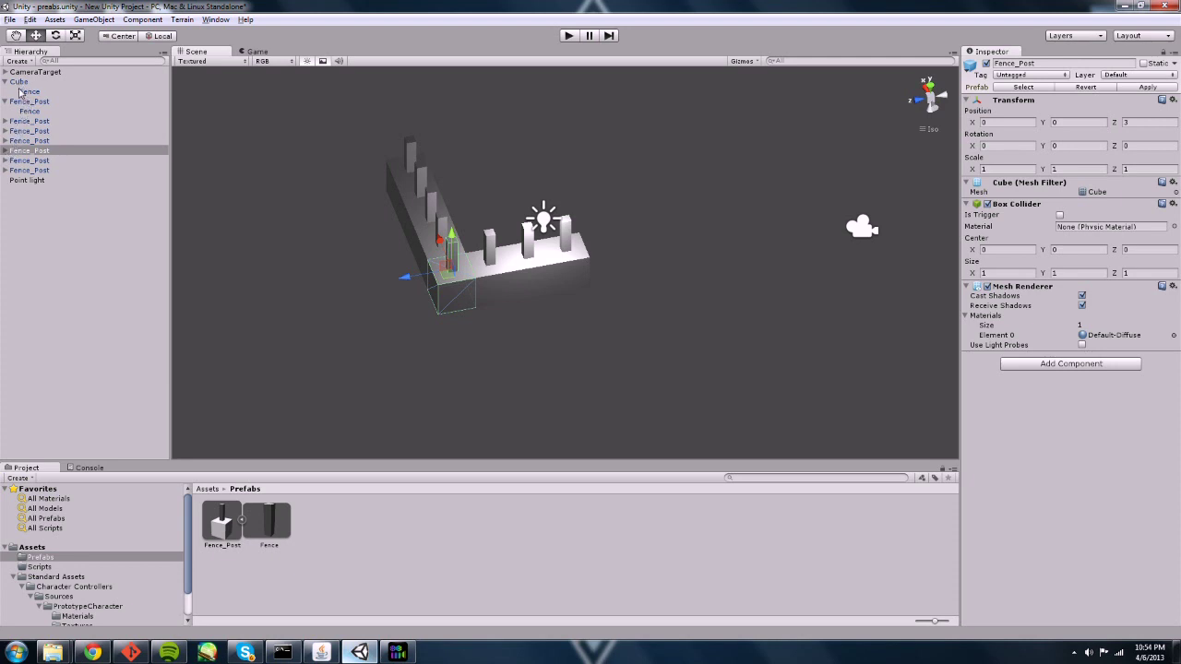
{"action": "left_click", "coordinate": [26, 142]}
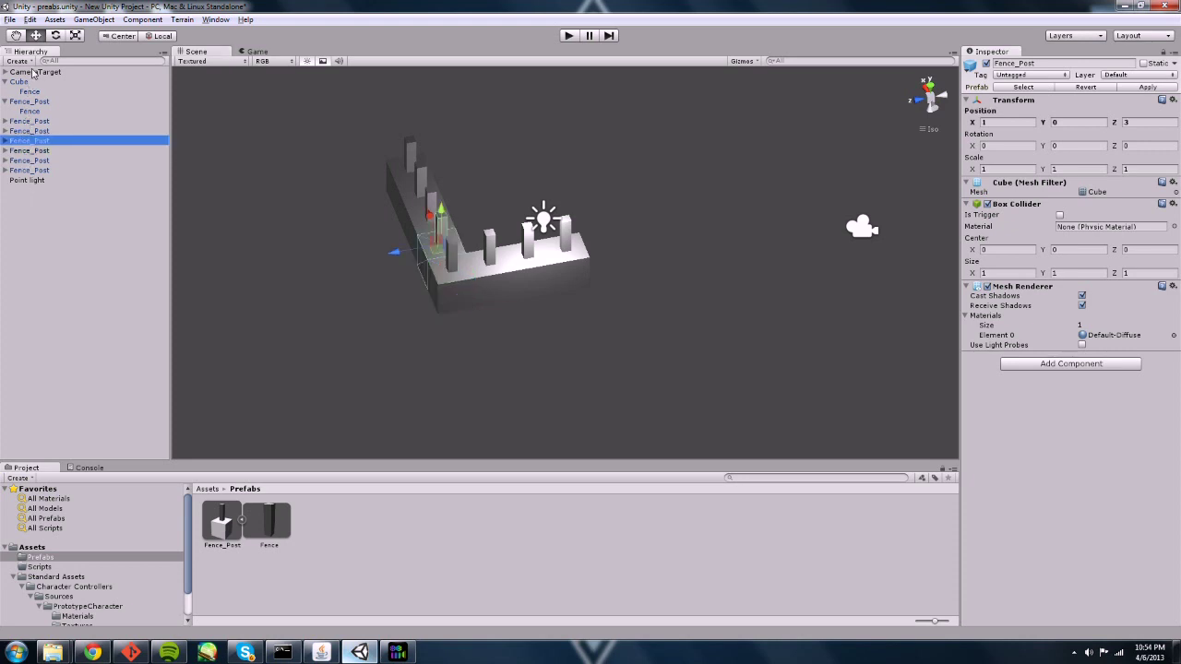
{"action": "left_click", "coordinate": [22, 161]}
- Slide the Z 2 Fence_Post's Fence child along X off its wall and apply it to the prefab
{"action": "left_click", "coordinate": [15, 150]}
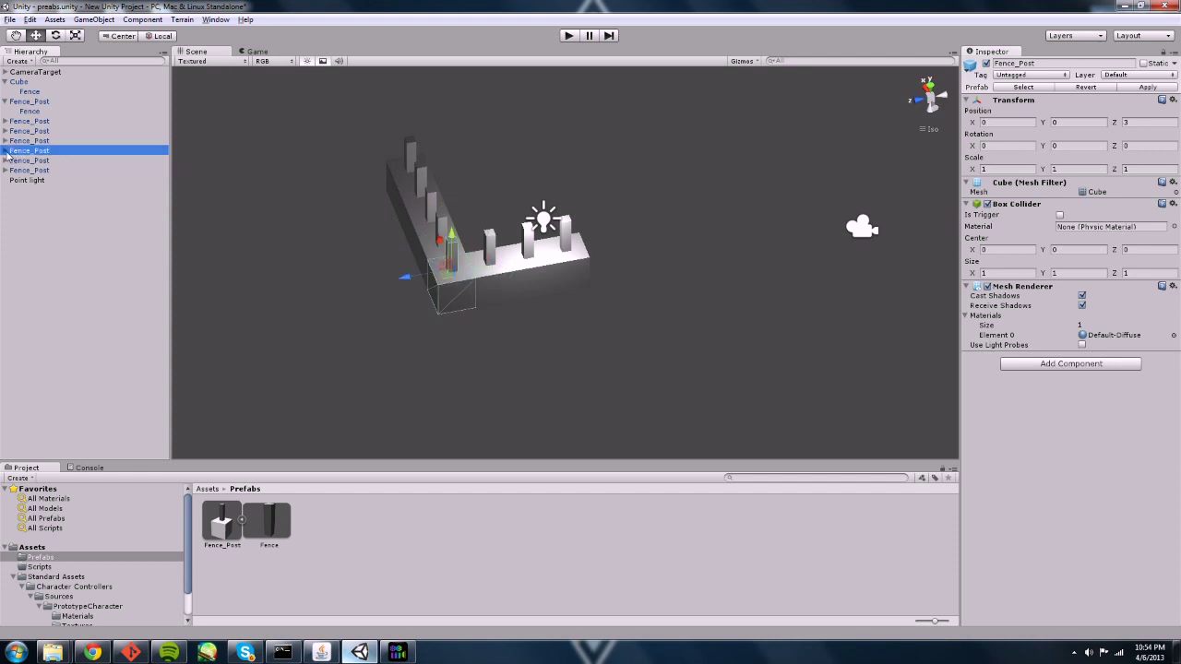
{"action": "left_click", "coordinate": [6, 150]}
{"action": "left_click", "coordinate": [6, 151]}
{"action": "left_click", "coordinate": [519, 285]}
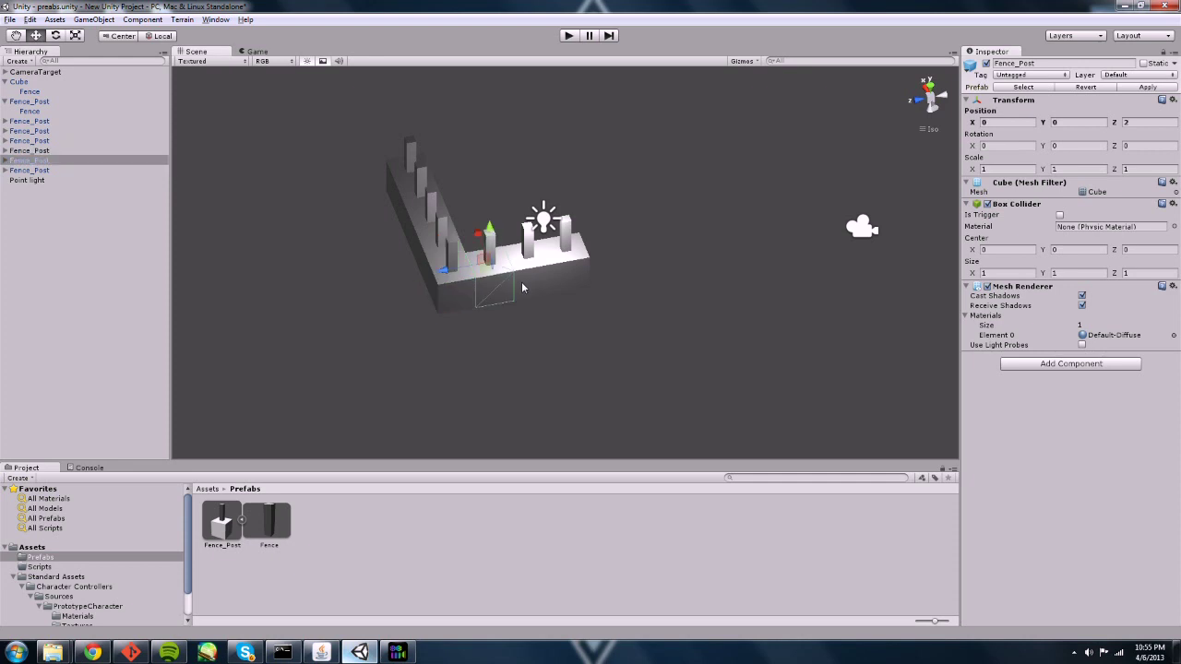
{"action": "left_click", "coordinate": [480, 244]}
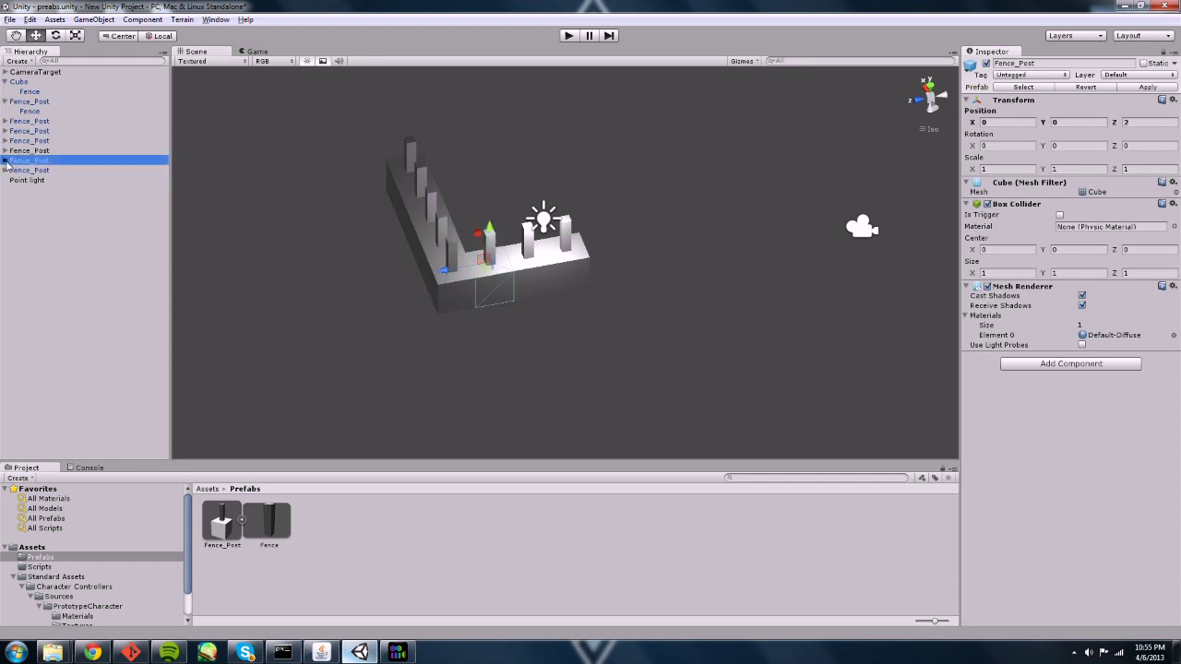
{"action": "left_click", "coordinate": [467, 245]}
{"action": "left_click_drag", "start_coordinate": [474, 222], "coordinate": [521, 293]}
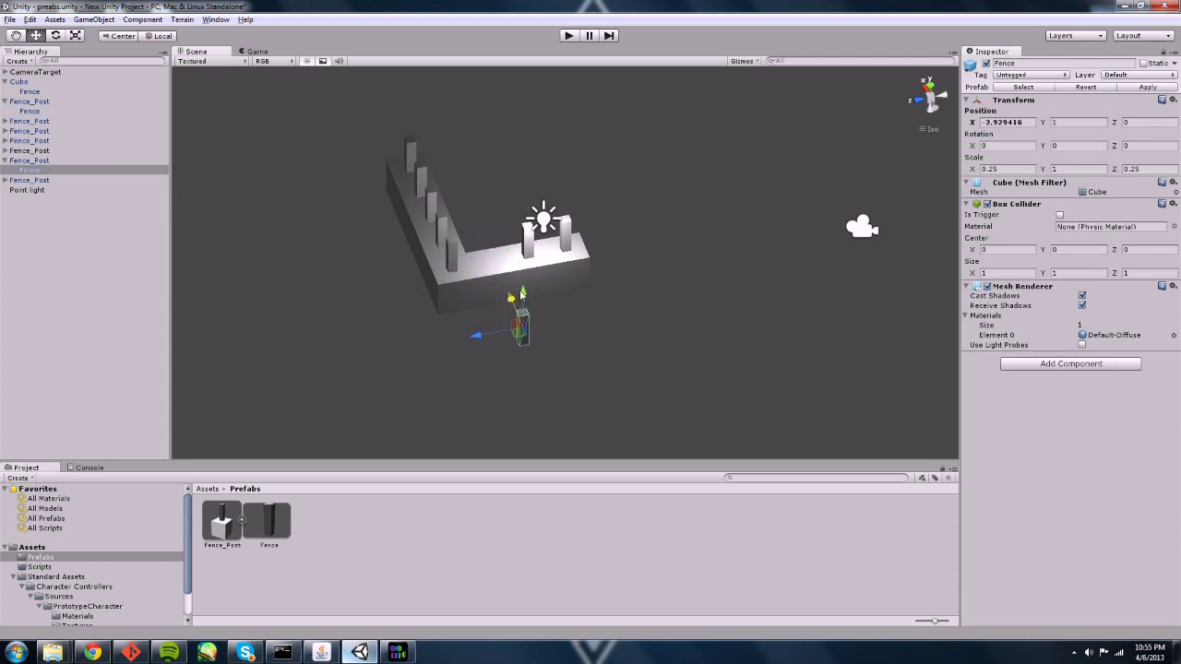
{"action": "left_click", "coordinate": [1147, 88]}
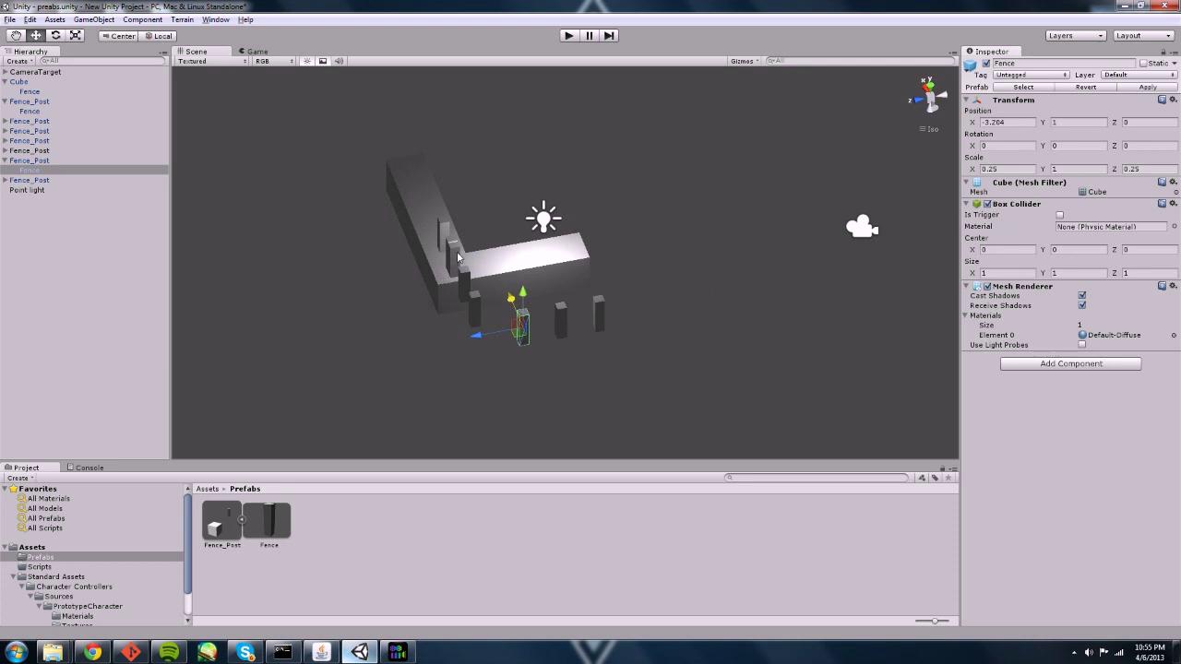
- Check the broken corner post, undo the move twice, and apply the restored post position
{"action": "left_click", "coordinate": [18, 152]}
{"action": "left_click_drag", "start_coordinate": [443, 335], "coordinate": [394, 322], "text": "alt"}
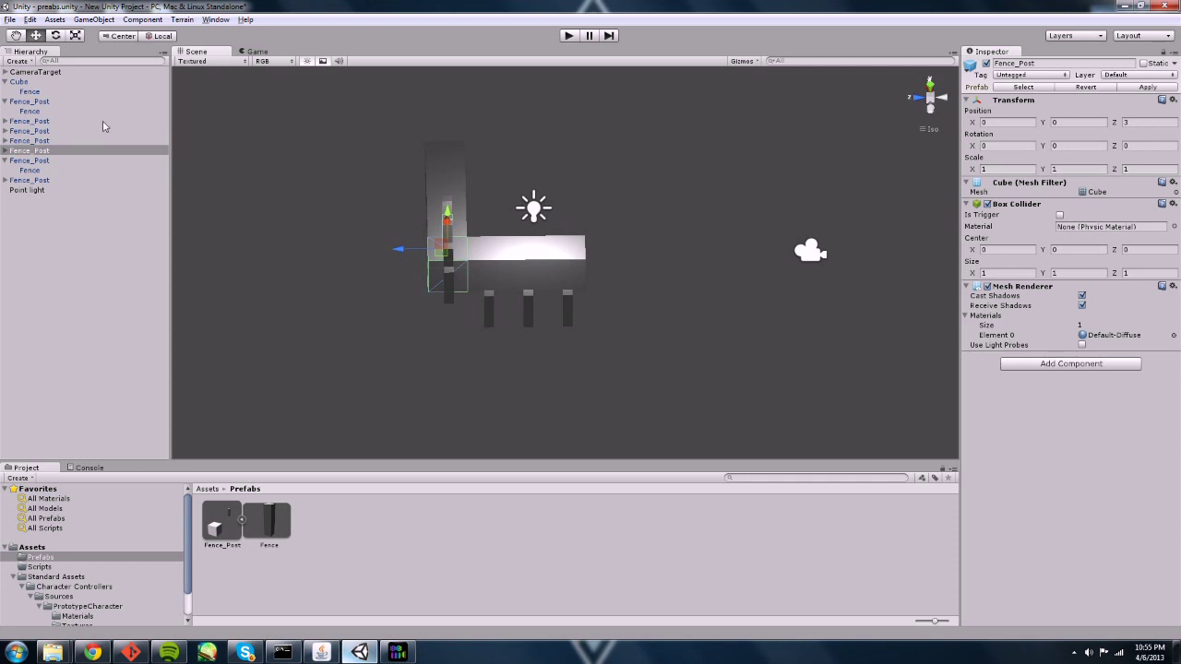
{"action": "key", "text": "ctrl+z"}
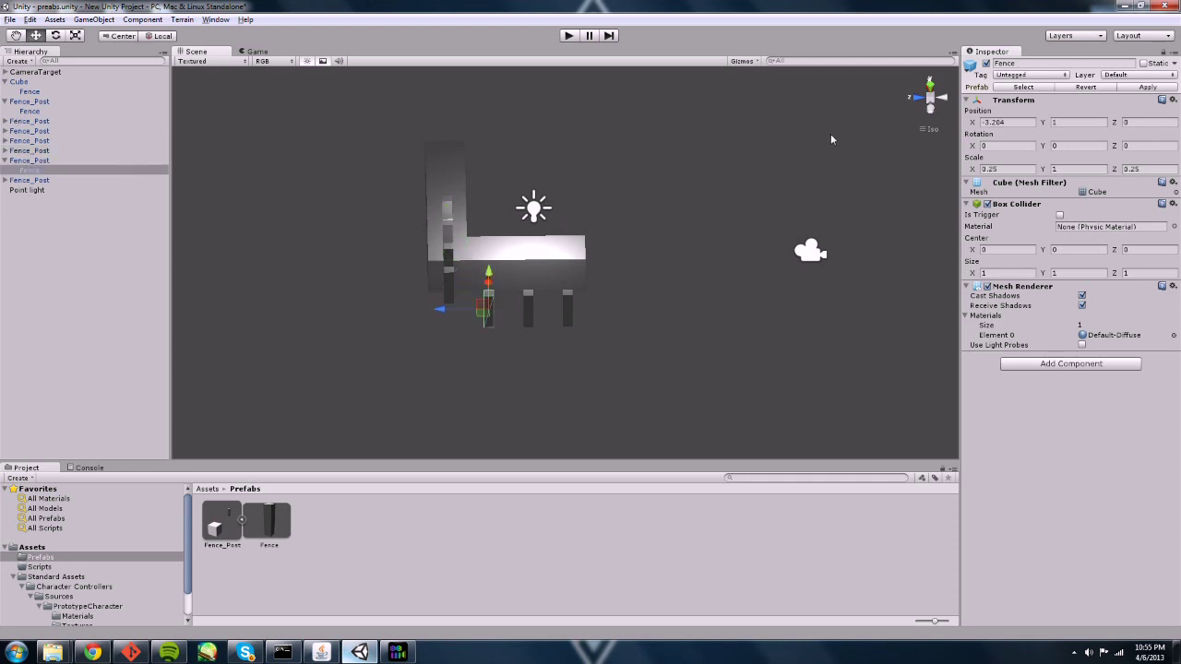
{"action": "key", "text": "ctrl+z"}
{"action": "left_click", "coordinate": [1135, 89]}
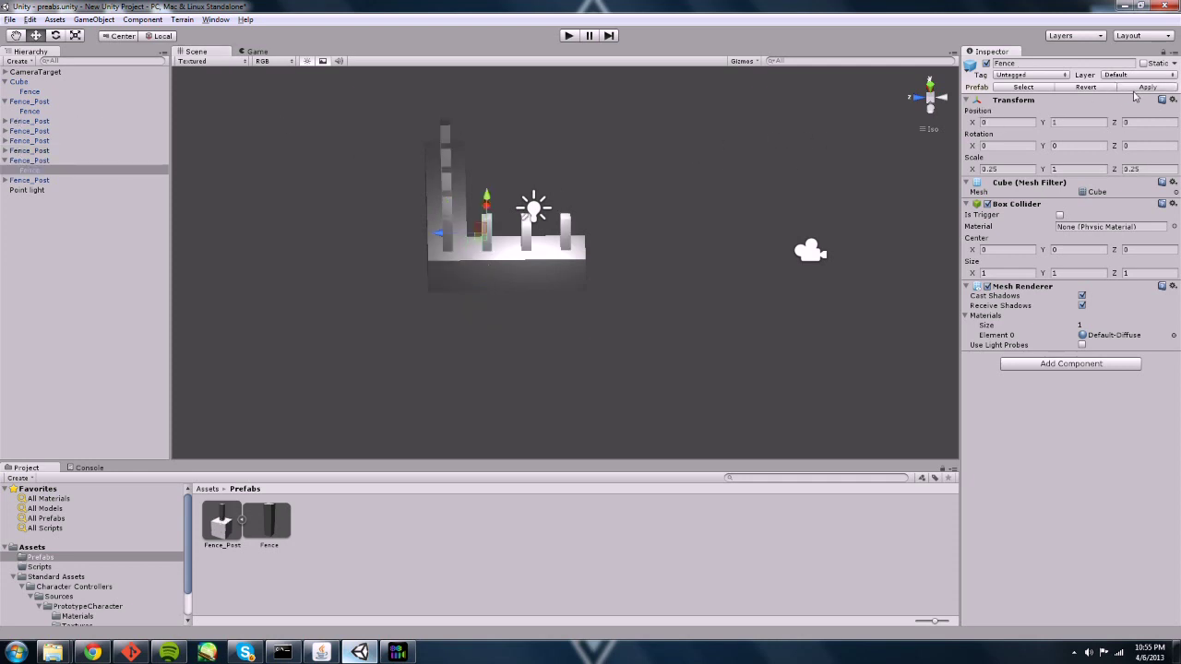
- Shift the Fence post to X 4.27813, apply it to all instances, and compare with the corner
{"action": "left_click_drag", "start_coordinate": [497, 333], "coordinate": [772, 367], "text": "alt"}
{"action": "left_click_drag", "start_coordinate": [478, 270], "coordinate": [286, 237]}
{"action": "left_click", "coordinate": [1142, 88]}
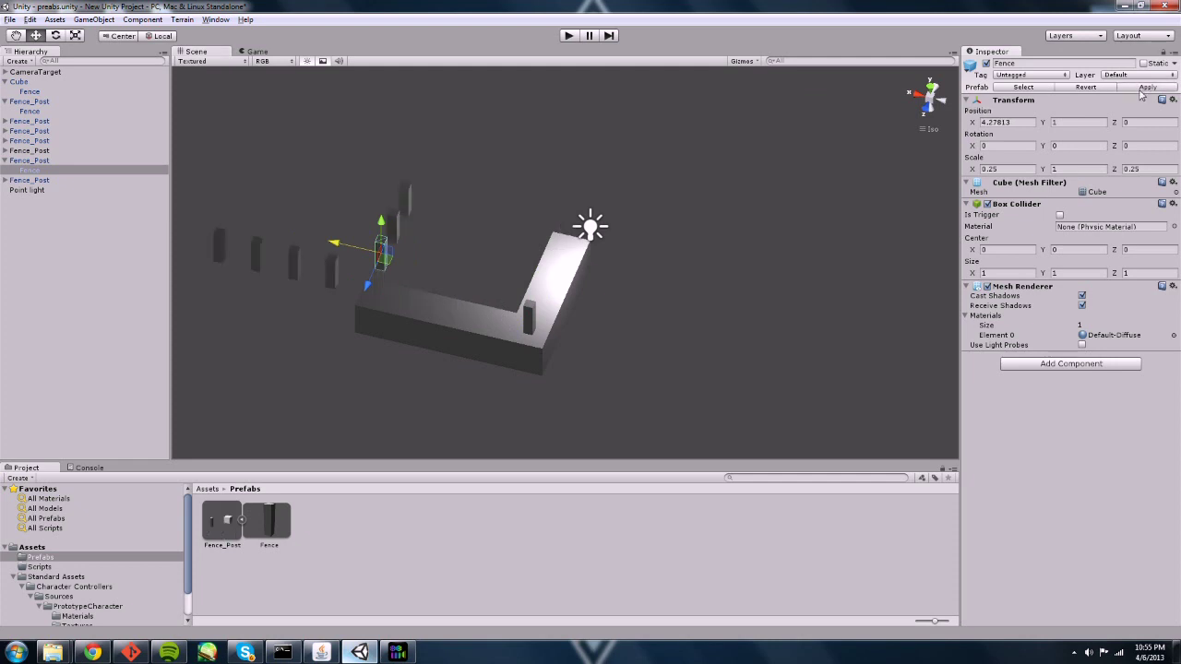
{"action": "left_click", "coordinate": [545, 360]}
{"action": "left_click_drag", "start_coordinate": [653, 372], "coordinate": [515, 291], "text": "alt"}
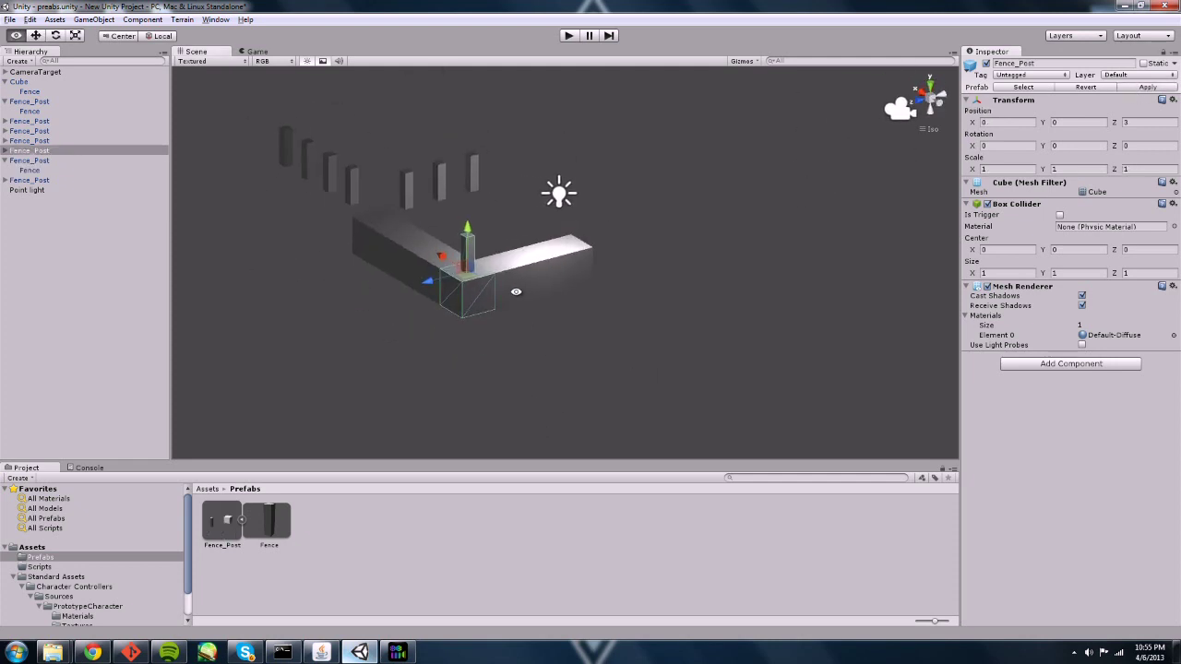